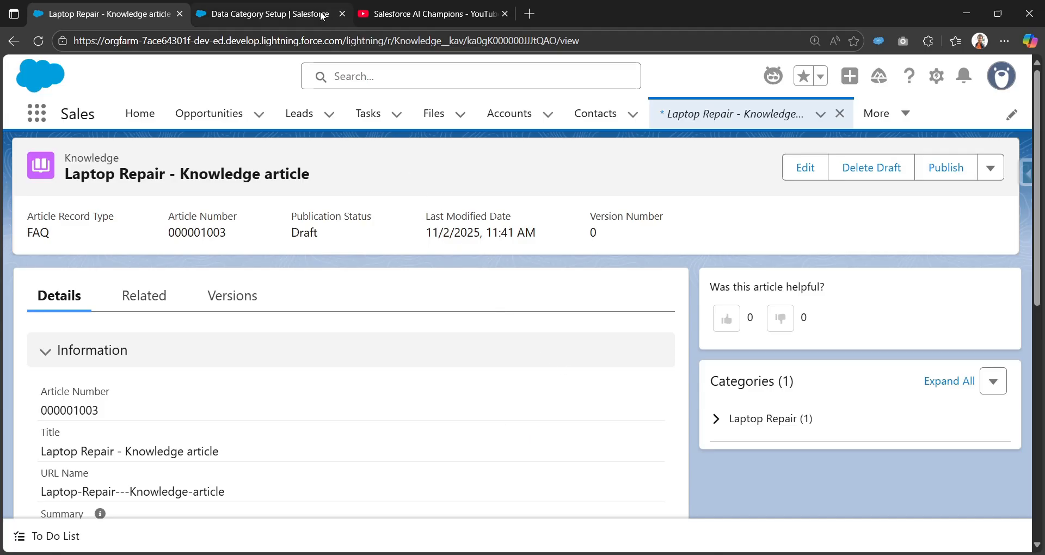
Review the Laptop Repair category group's hardware and software subcategories in Data Category Setup.
{"action": "left_click", "coordinate": [261, 14]}
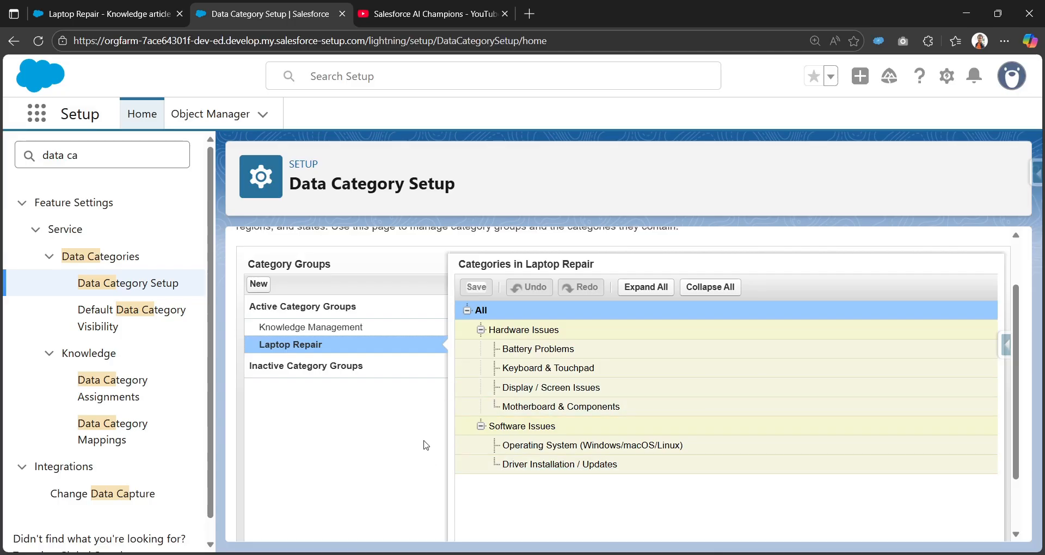
{"action": "scroll", "coordinate": [426, 446], "scroll_direction": "up", "scroll_amount": 2}
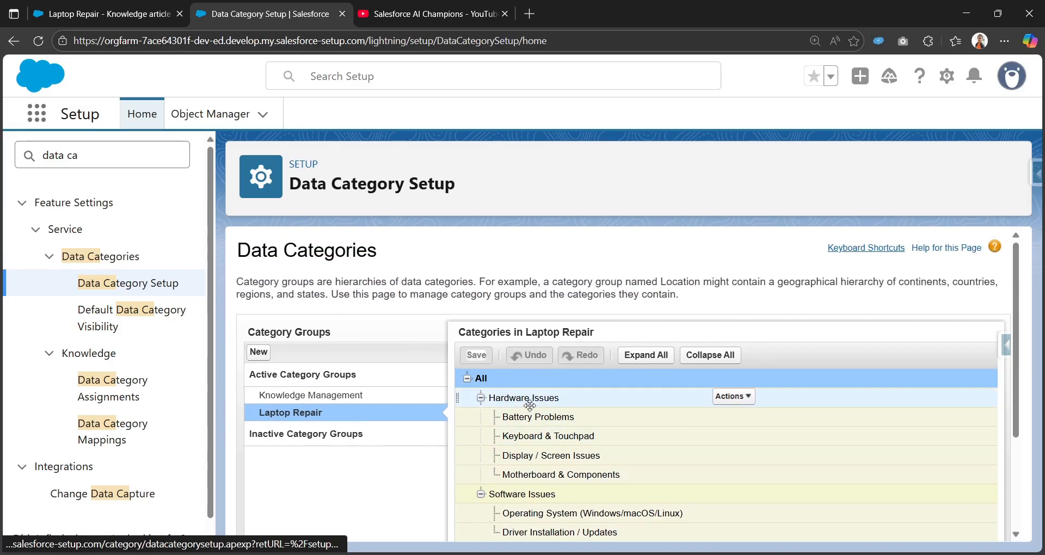
{"action": "scroll", "coordinate": [533, 490], "scroll_direction": "down", "scroll_amount": 2}
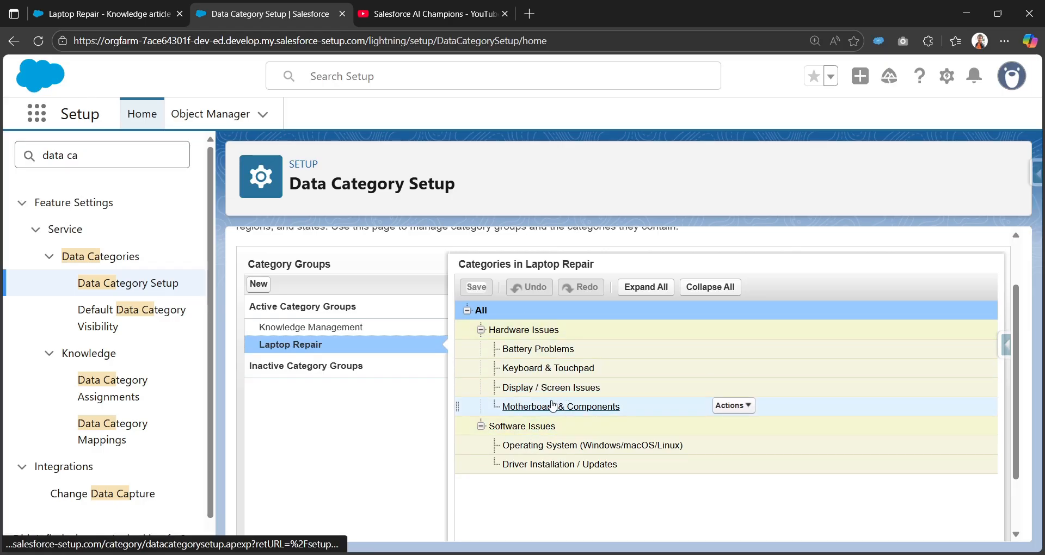
{"action": "mouse_move", "coordinate": [542, 414]}
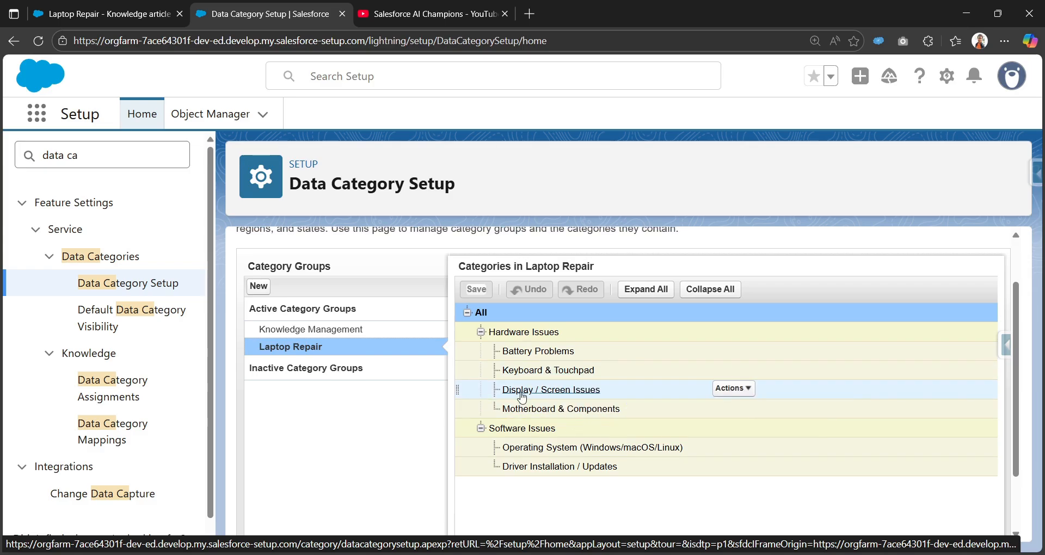
{"action": "scroll", "coordinate": [523, 394], "scroll_direction": "up", "scroll_amount": 2}
{"action": "mouse_move", "coordinate": [522, 398]}
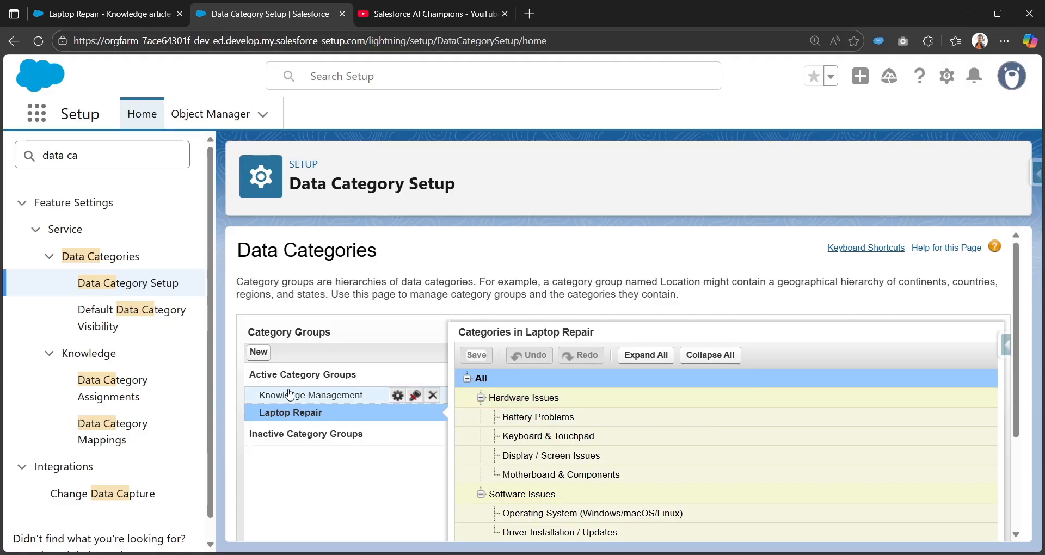
{"action": "mouse_move", "coordinate": [293, 417]}
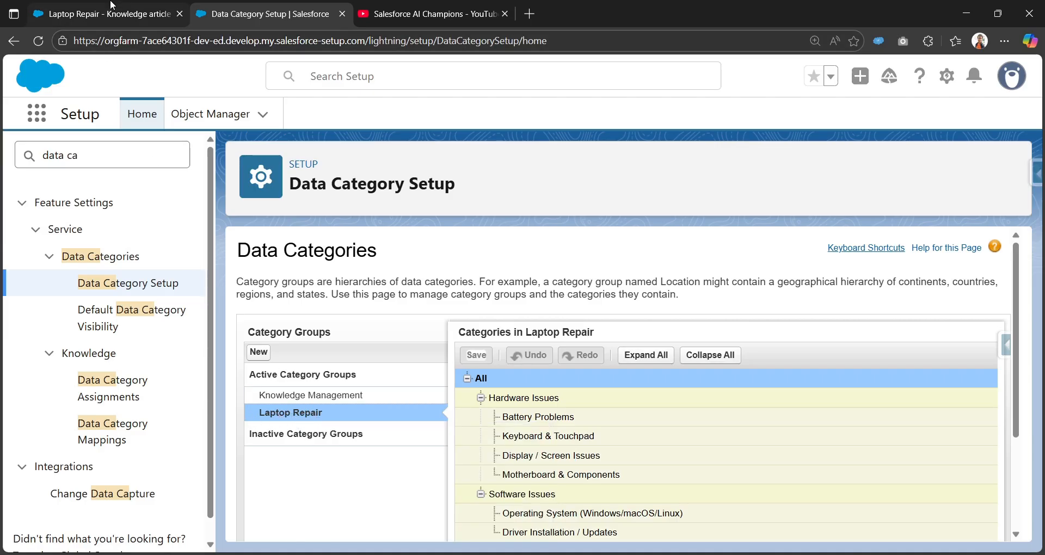
Expand the Laptop Repair category on the knowledge article to view its assigned subcategory.
{"action": "left_click", "coordinate": [111, 14]}
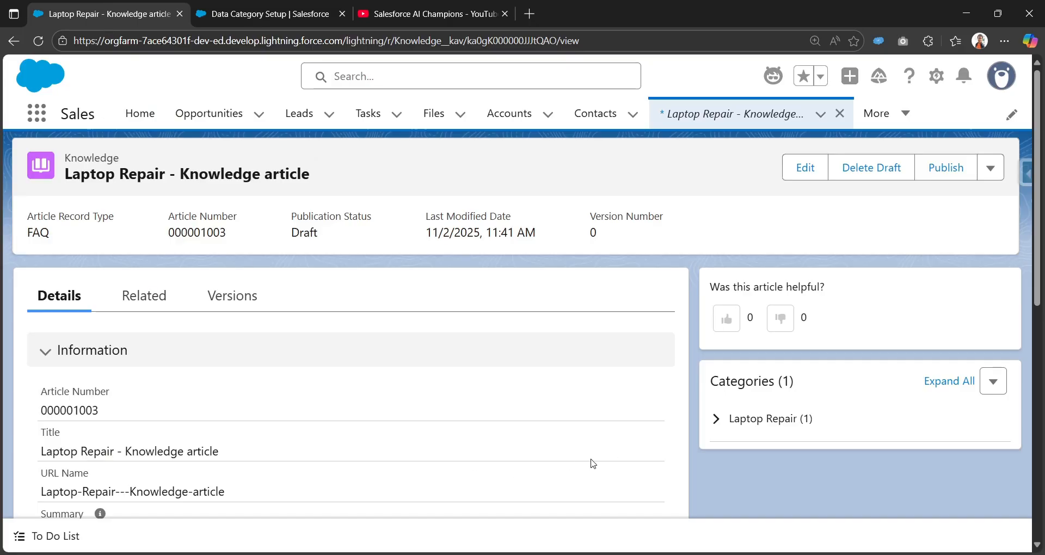
{"action": "left_click", "coordinate": [716, 418]}
{"action": "scroll", "coordinate": [715, 452], "scroll_direction": "down", "scroll_amount": 1}
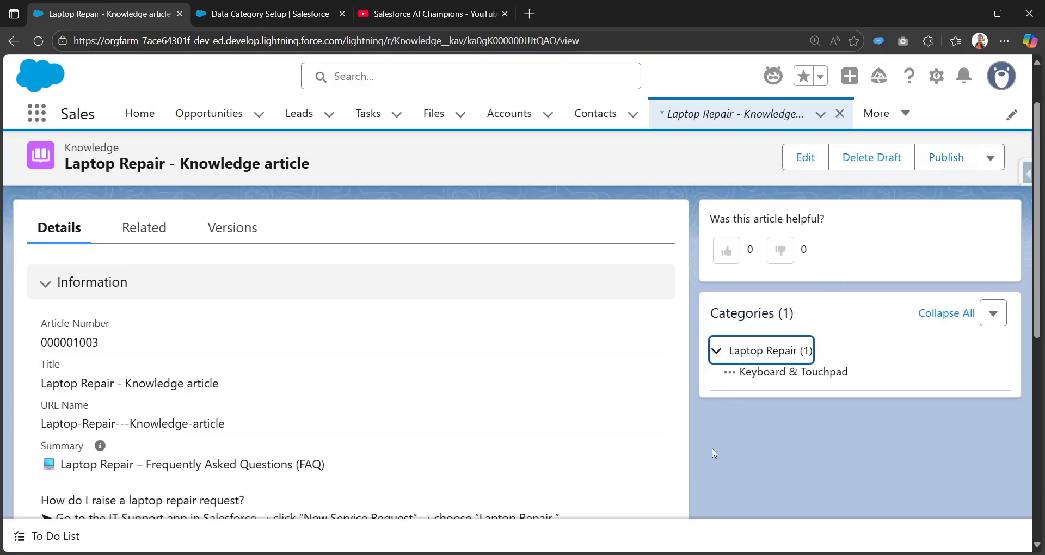
{"action": "scroll", "coordinate": [136, 456], "scroll_direction": "down", "scroll_amount": 1}
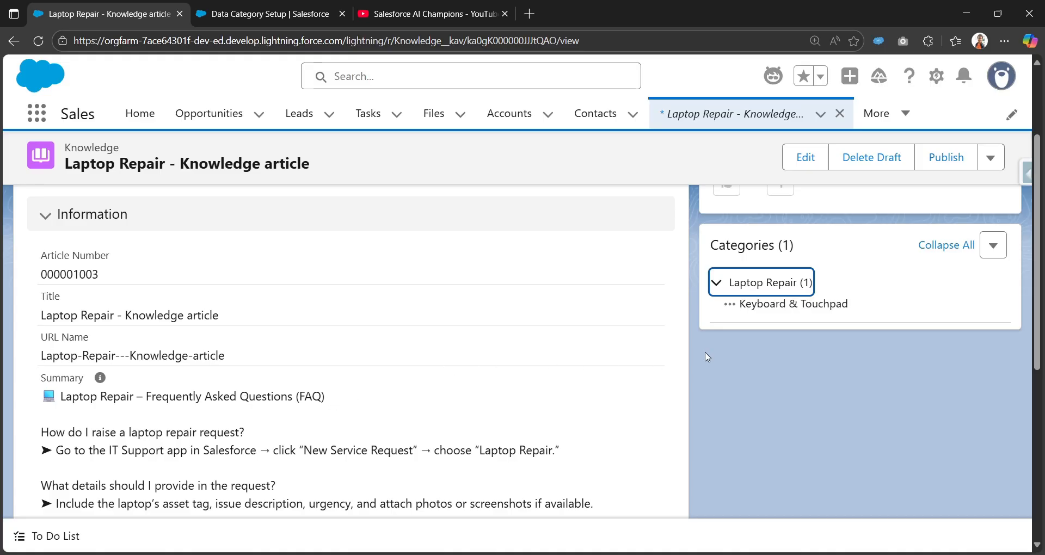
{"action": "scroll", "coordinate": [707, 357], "scroll_direction": "up", "scroll_amount": 1}
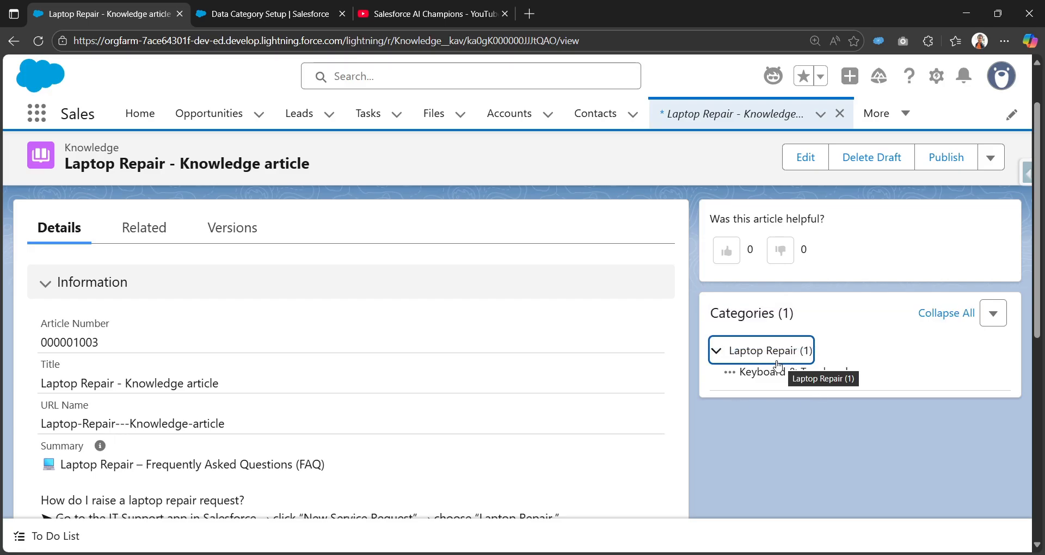
Look over the Laptop Repair category hierarchy in Data Category Setup again.
{"action": "left_click", "coordinate": [261, 16]}
{"action": "scroll", "coordinate": [694, 384], "scroll_direction": "down", "scroll_amount": 1}
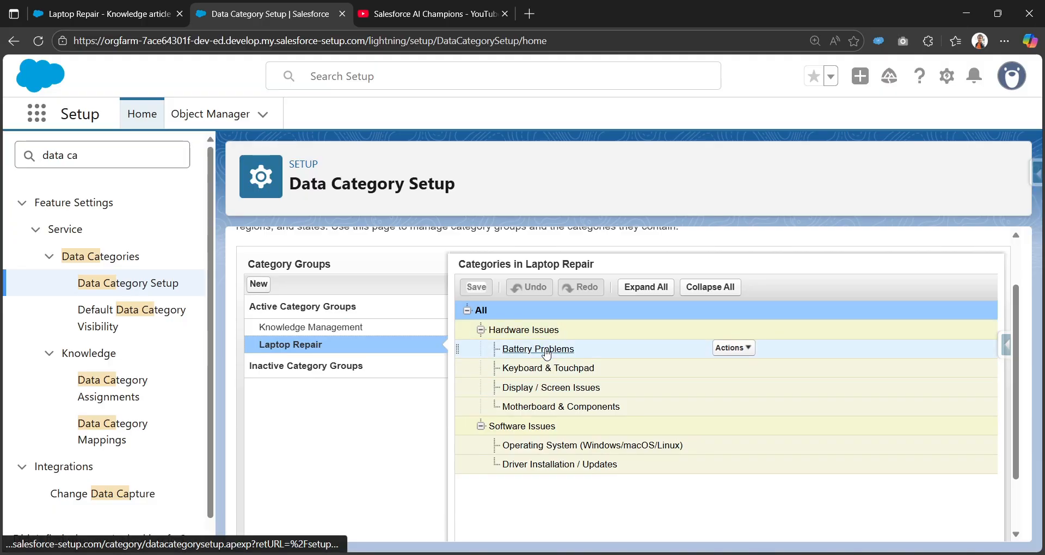
{"action": "mouse_move", "coordinate": [585, 375]}
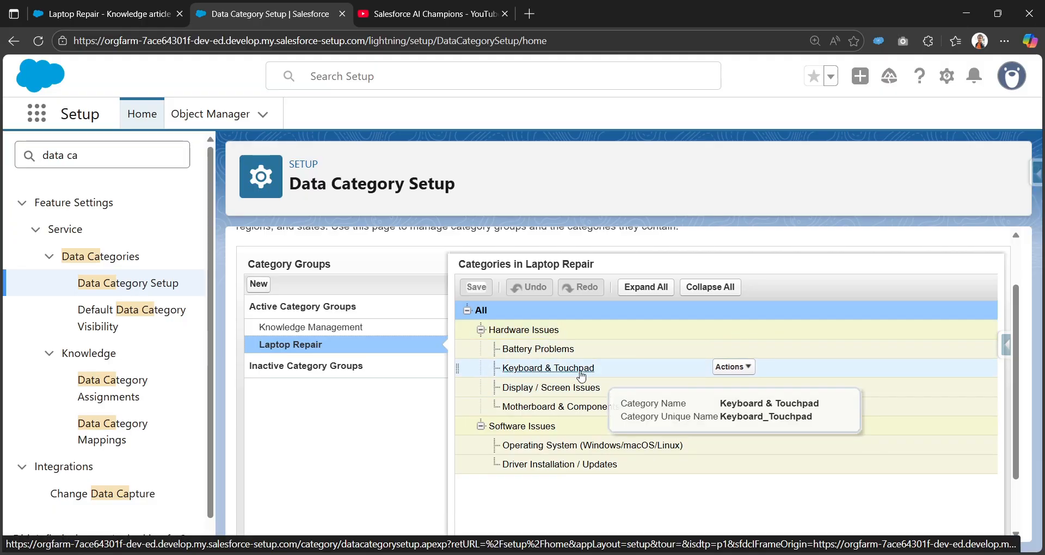
{"action": "left_click", "coordinate": [67, 17]}
{"action": "left_click", "coordinate": [994, 313]}
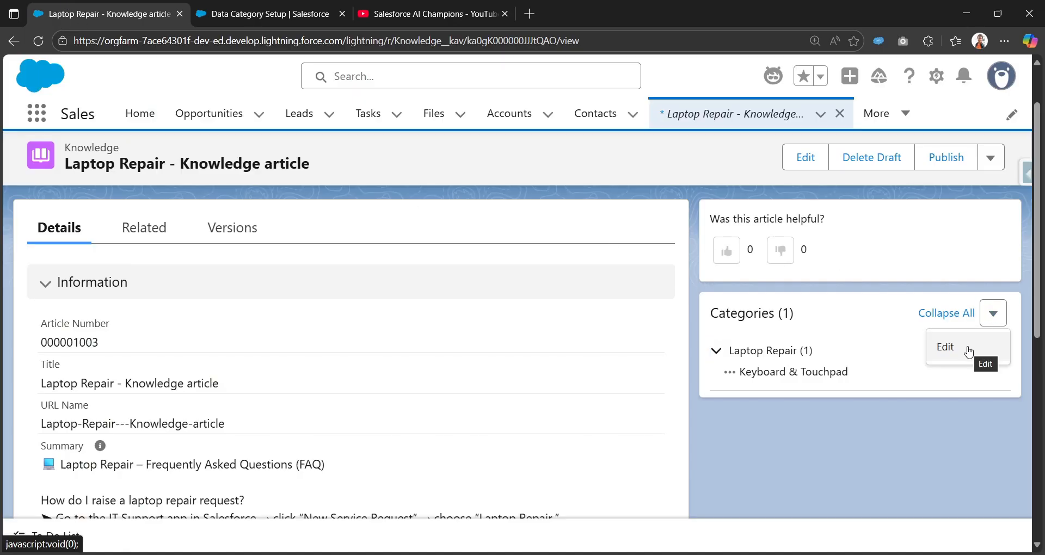
{"action": "left_click", "coordinate": [968, 351]}
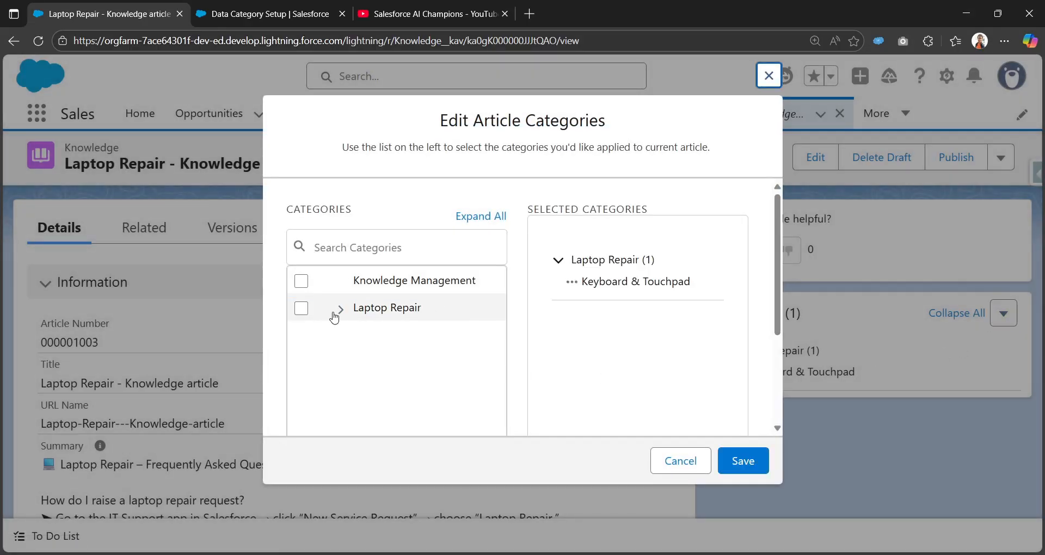
{"action": "left_click", "coordinate": [340, 308]}
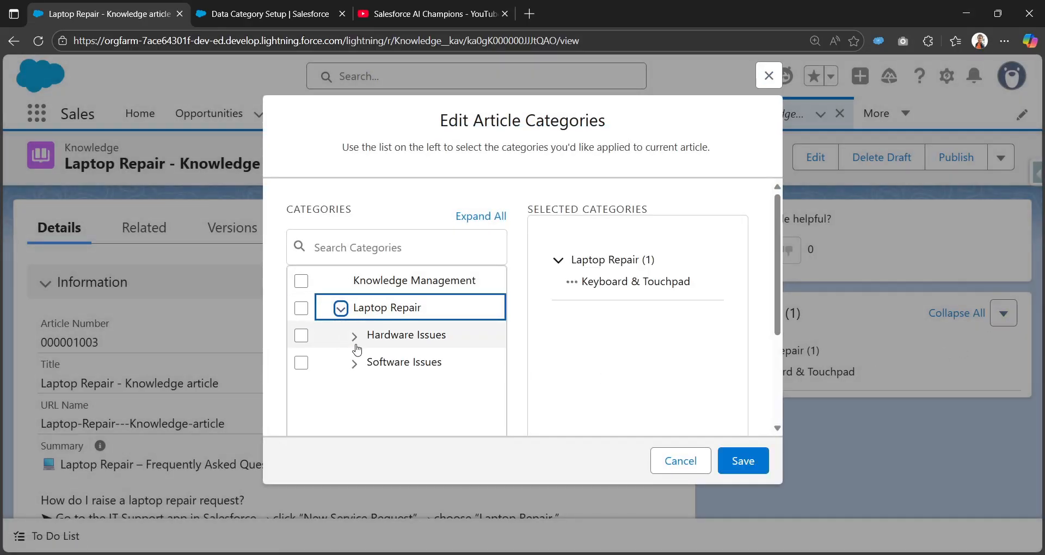
{"action": "left_click", "coordinate": [355, 336]}
{"action": "scroll", "coordinate": [341, 284], "scroll_direction": "down", "scroll_amount": 2}
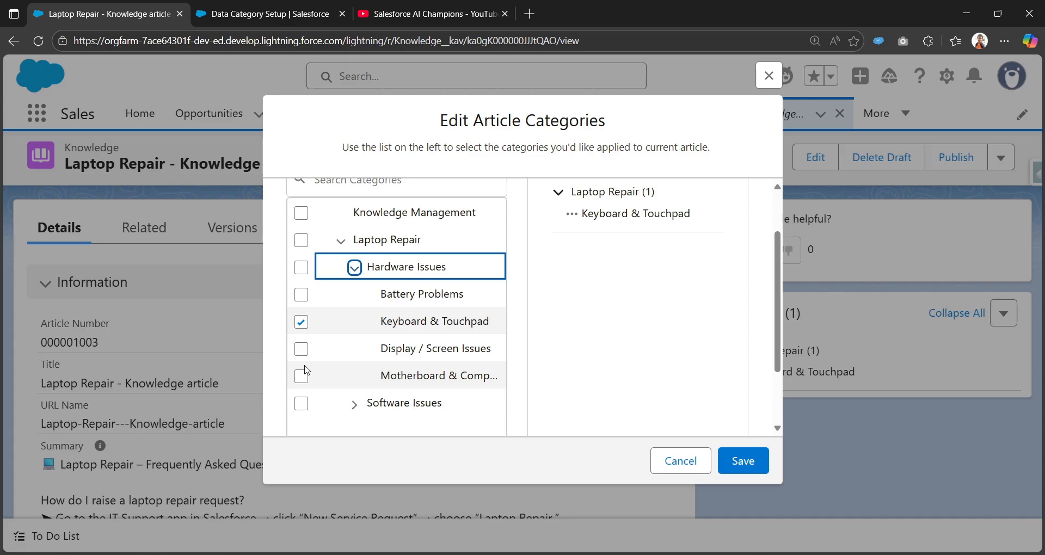
{"action": "left_click", "coordinate": [301, 240]}
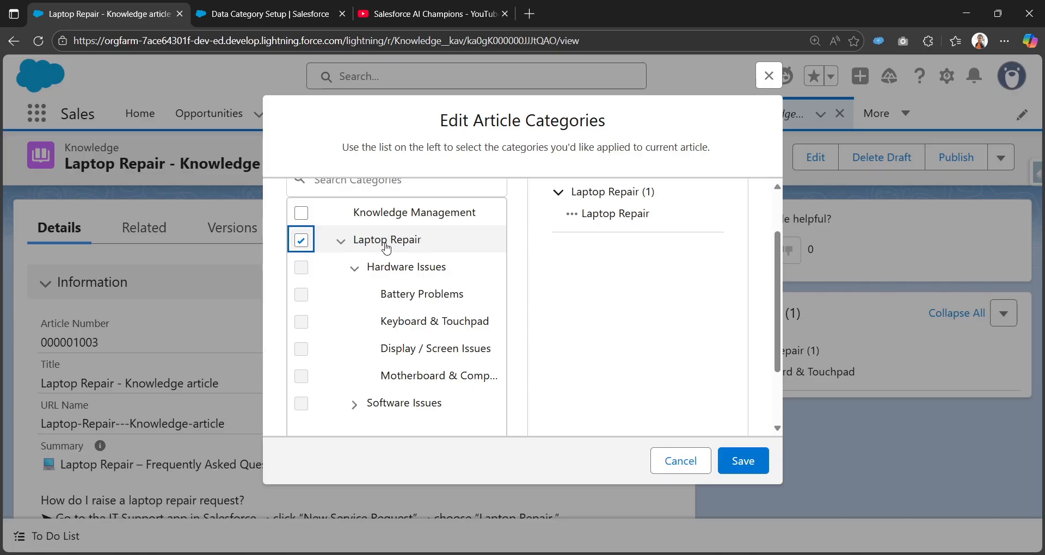
{"action": "scroll", "coordinate": [440, 247], "scroll_direction": "up", "scroll_amount": 2}
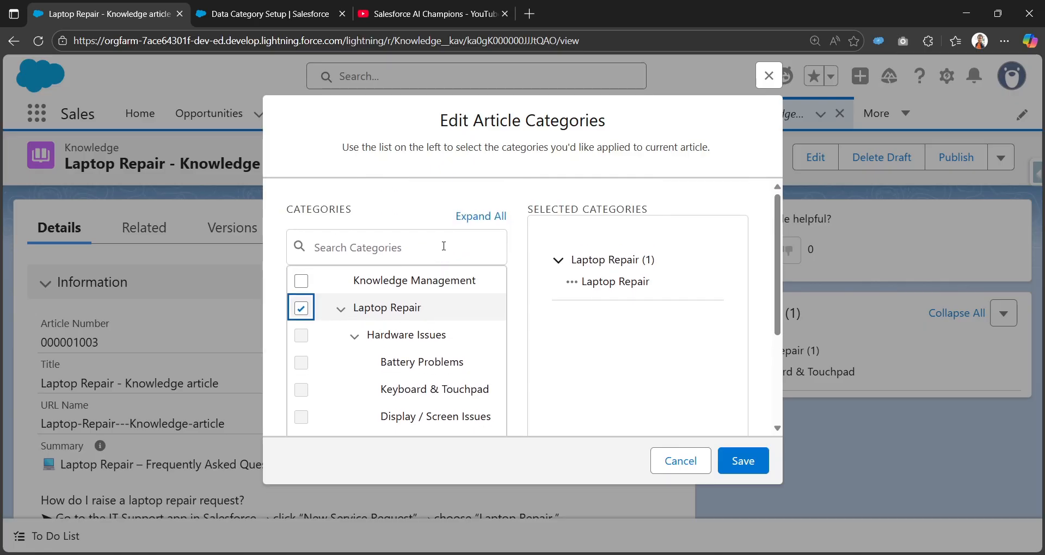
{"action": "left_click", "coordinate": [679, 461]}
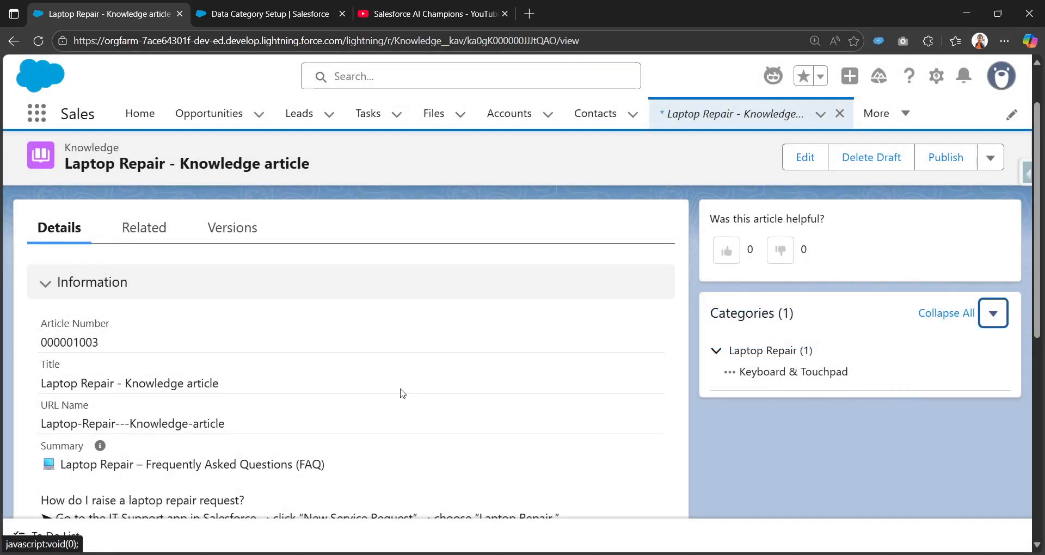
Search the App Launcher for cases and open the Cases list in a new tab.
{"action": "scroll", "coordinate": [400, 381], "scroll_direction": "down", "scroll_amount": 2}
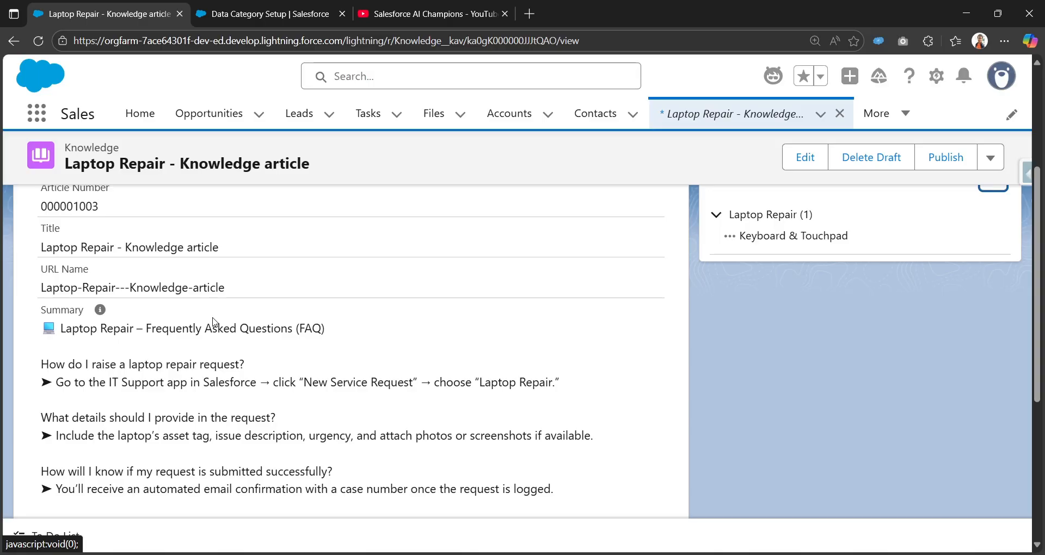
{"action": "left_click", "coordinate": [42, 121]}
{"action": "type", "text": "ca"}
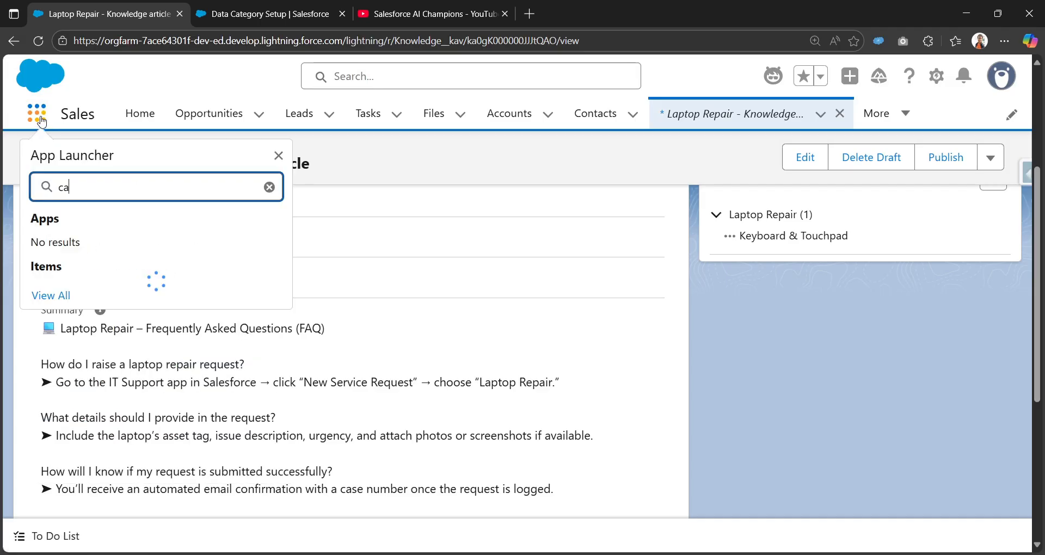
{"action": "type", "text": "ses"}
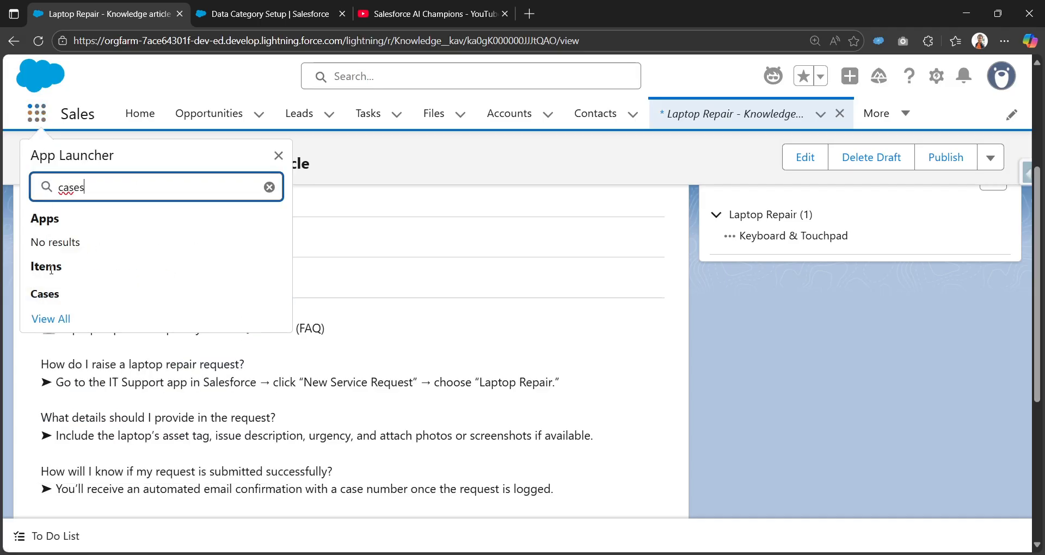
{"action": "right_click", "coordinate": [57, 303]}
{"action": "left_click", "coordinate": [60, 305]}
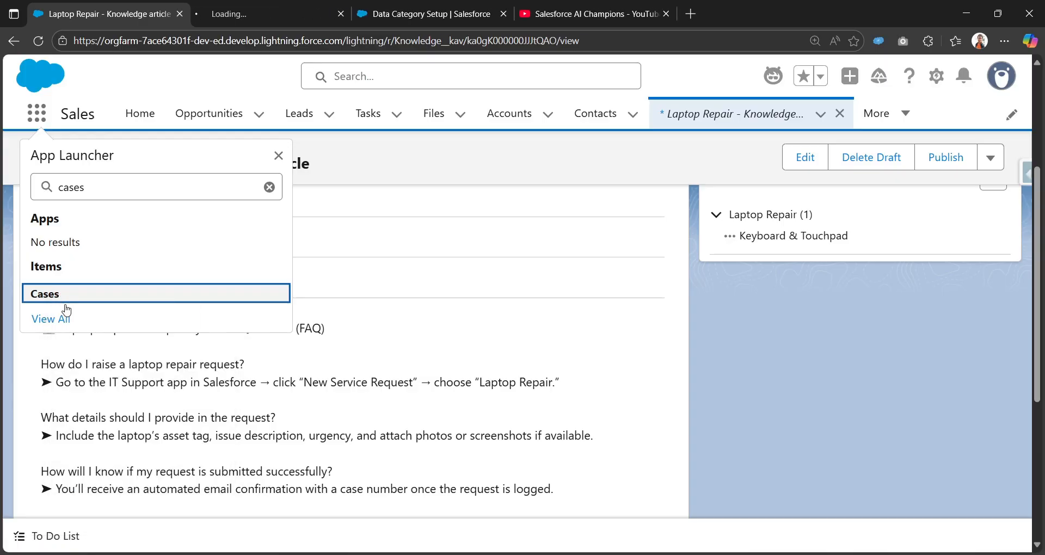
{"action": "left_click", "coordinate": [273, 16]}
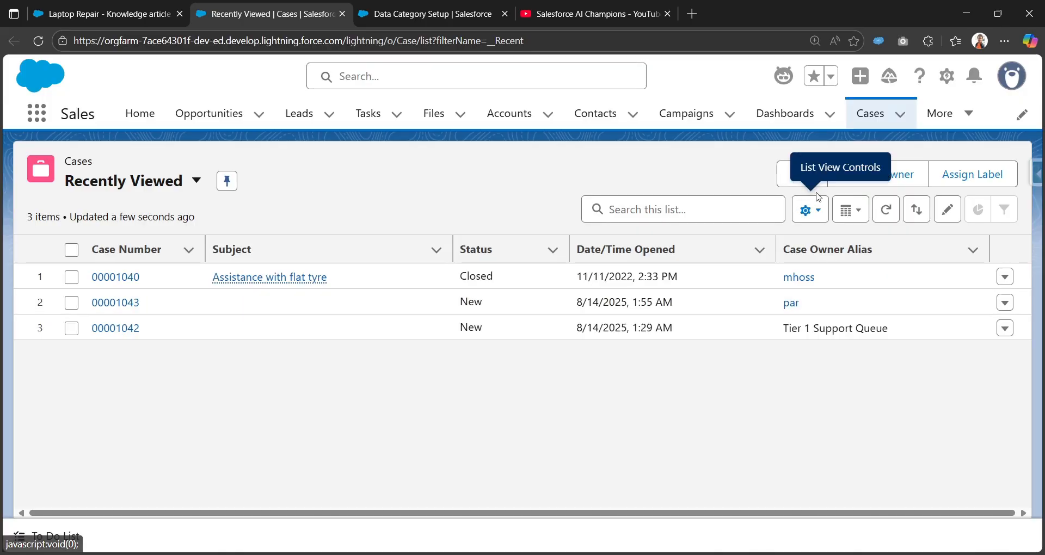
Start a new case and set its Type to Electrical.
{"action": "left_click", "coordinate": [797, 180]}
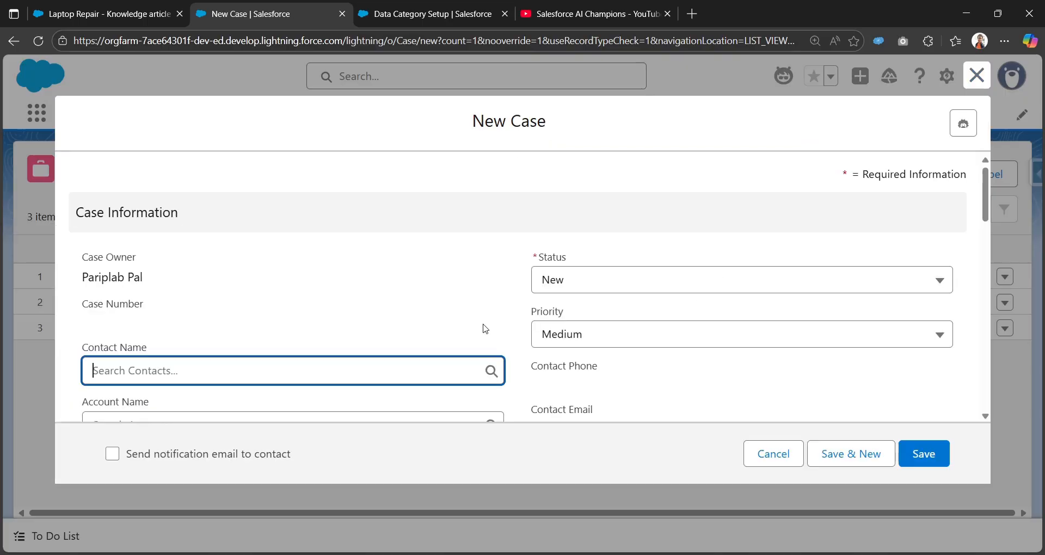
{"action": "scroll", "coordinate": [281, 324], "scroll_direction": "down", "scroll_amount": 3}
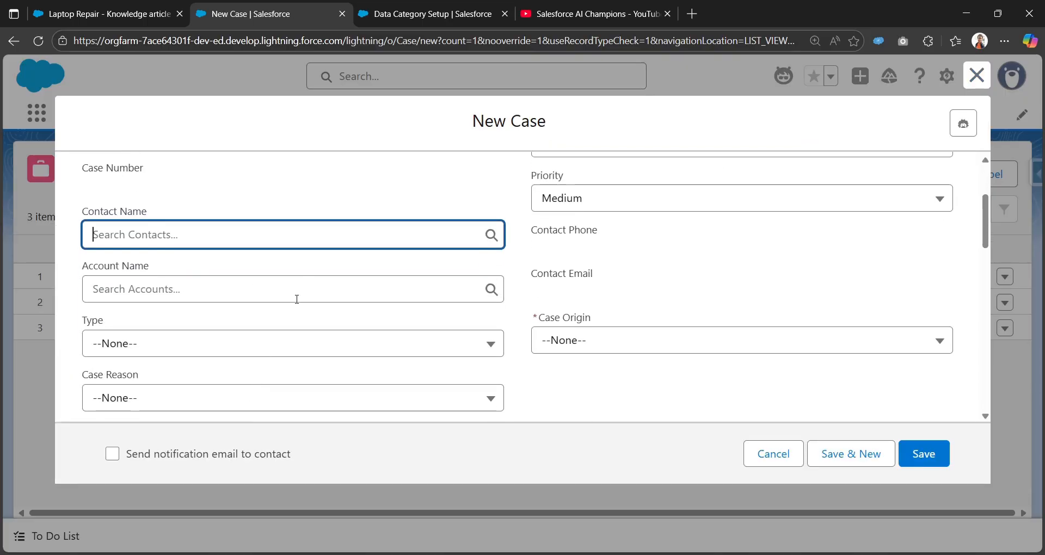
{"action": "scroll", "coordinate": [297, 298], "scroll_direction": "down", "scroll_amount": 1}
{"action": "left_click", "coordinate": [296, 280]}
{"action": "left_click", "coordinate": [285, 342]}
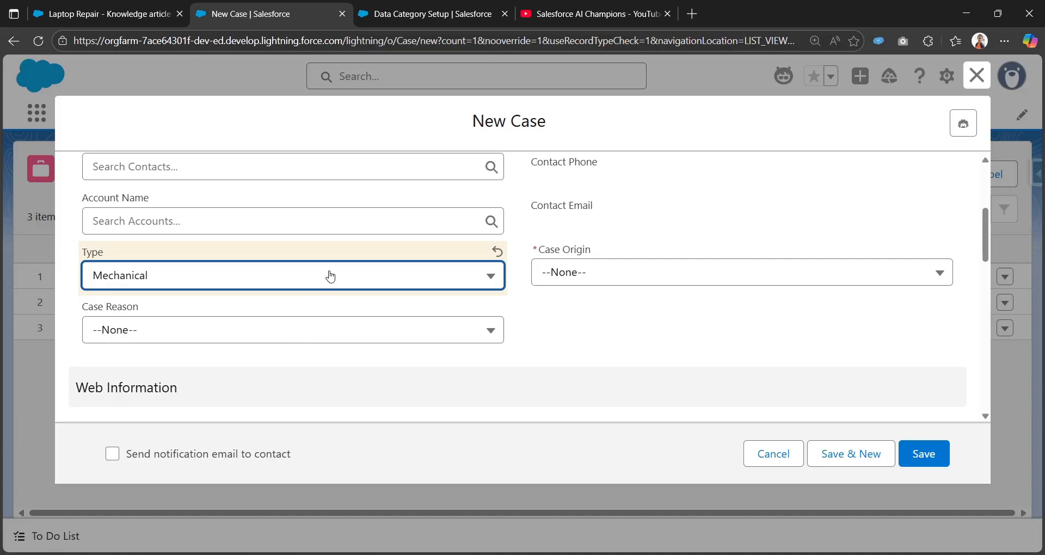
{"action": "left_click", "coordinate": [331, 276]}
{"action": "left_click", "coordinate": [323, 375]}
Set the new case's Case Reason to Performance and its Case Origin to Phone.
{"action": "left_click", "coordinate": [331, 330]}
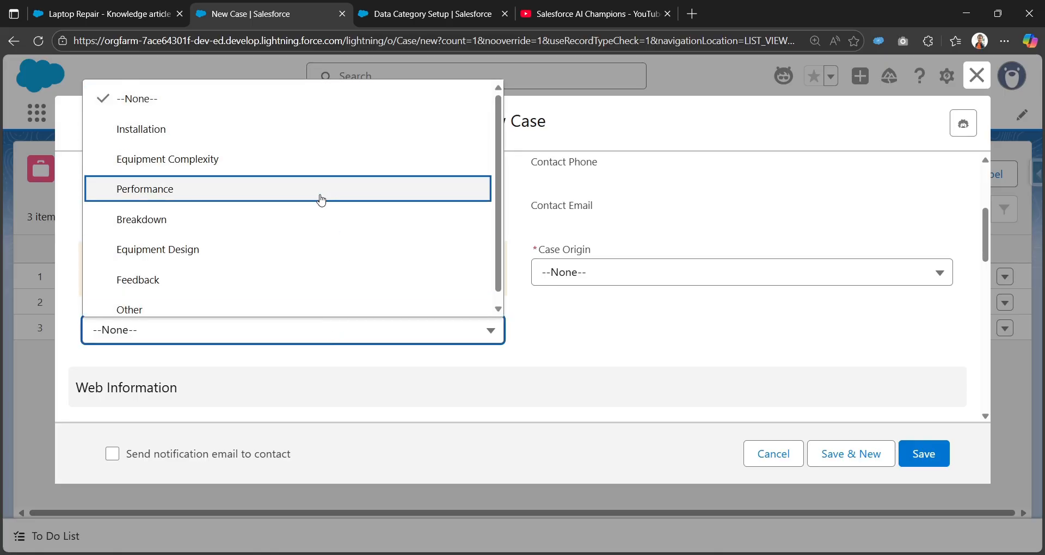
{"action": "left_click", "coordinate": [320, 202]}
{"action": "scroll", "coordinate": [611, 358], "scroll_direction": "up", "scroll_amount": 3}
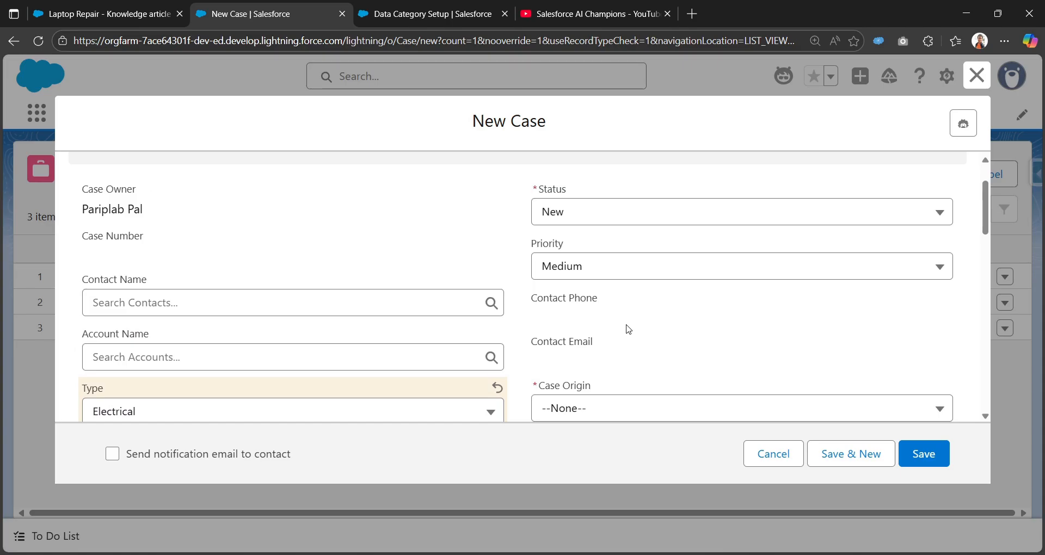
{"action": "scroll", "coordinate": [517, 338], "scroll_direction": "down", "scroll_amount": 1}
{"action": "left_click", "coordinate": [551, 350]}
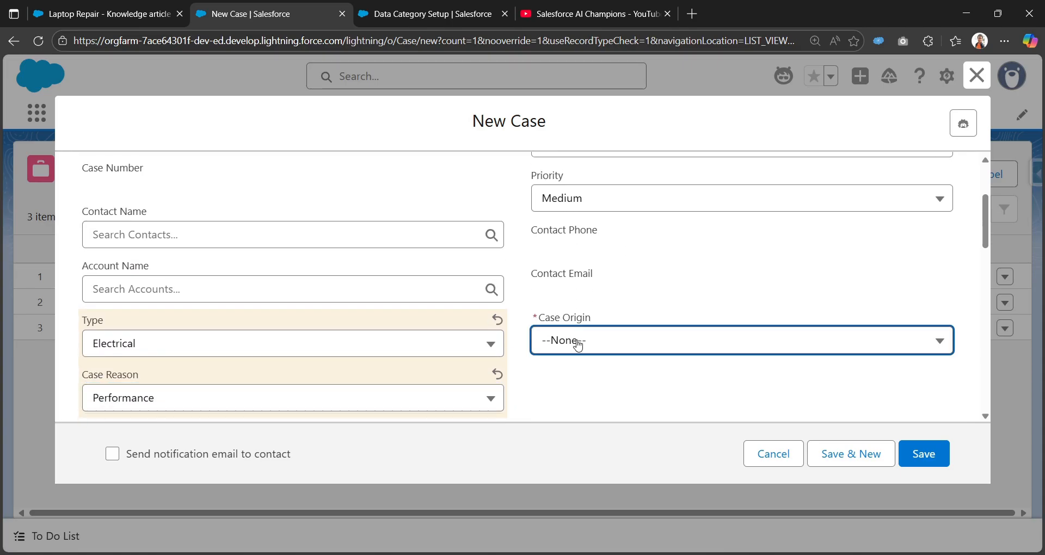
{"action": "left_click", "coordinate": [641, 411]}
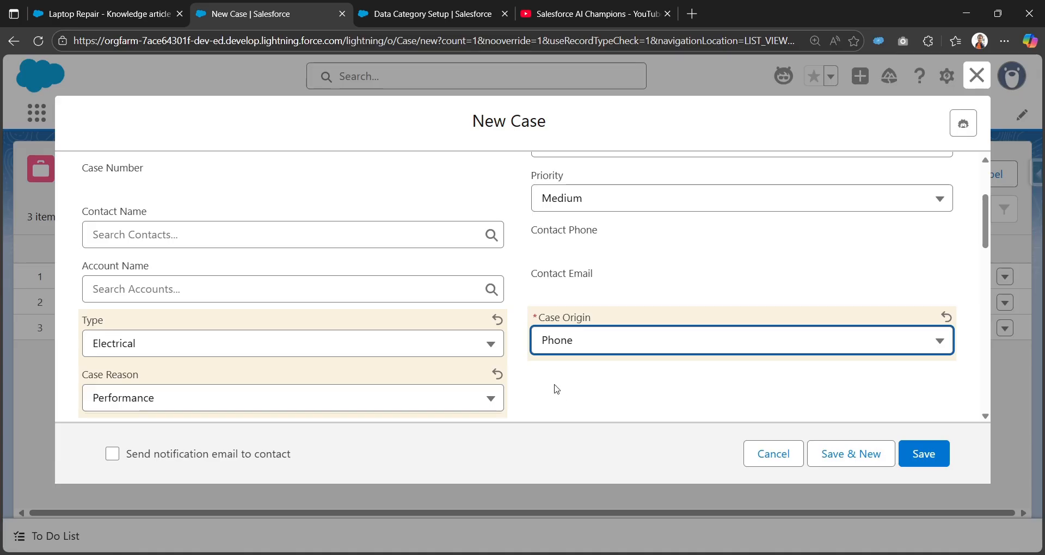
Set the case's Product to GC1060 in the Additional Information section.
{"action": "scroll", "coordinate": [560, 283], "scroll_direction": "down", "scroll_amount": 3}
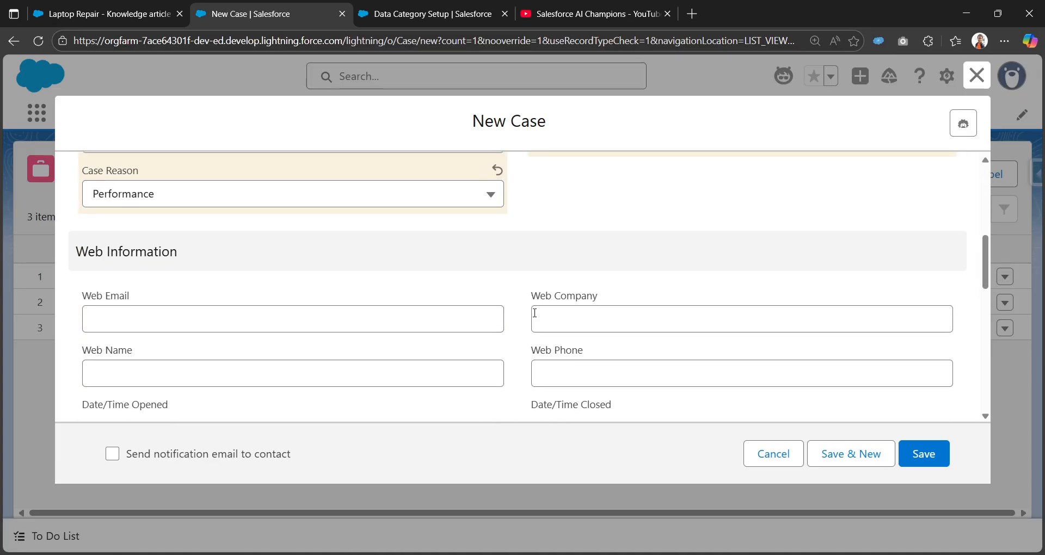
{"action": "scroll", "coordinate": [535, 313], "scroll_direction": "down", "scroll_amount": 4}
{"action": "left_click", "coordinate": [362, 282]}
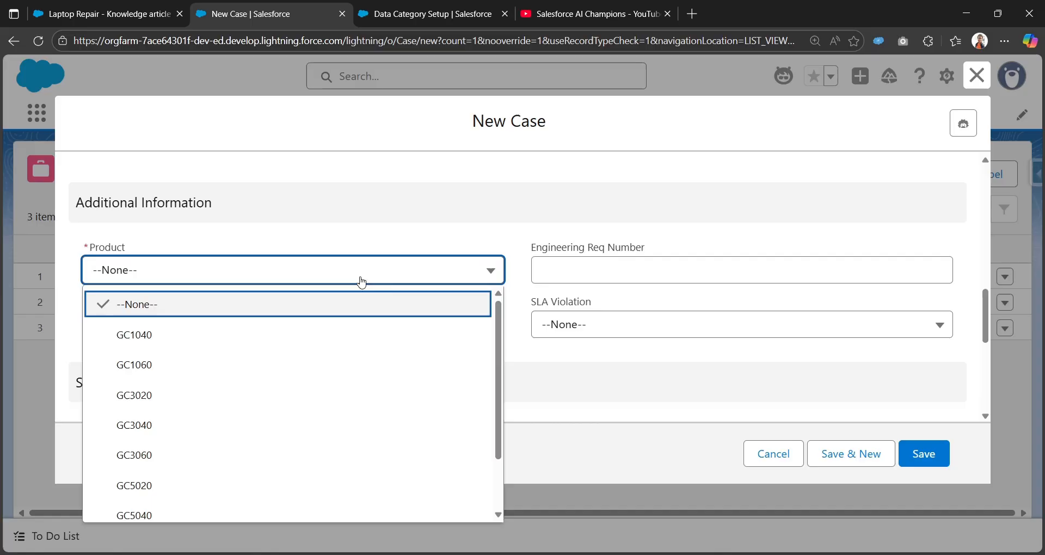
{"action": "scroll", "coordinate": [376, 346], "scroll_direction": "down", "scroll_amount": 1}
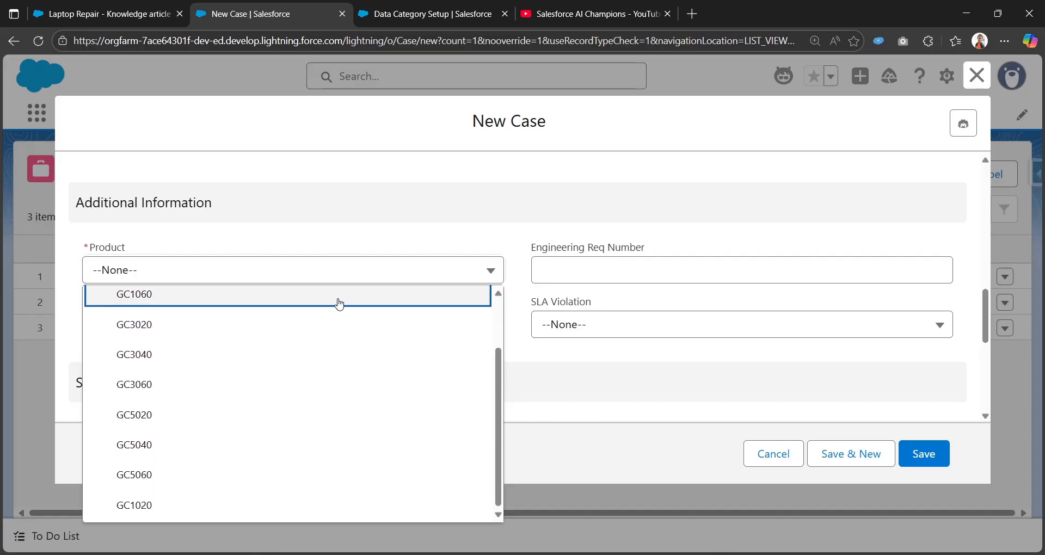
{"action": "left_click", "coordinate": [339, 301]}
{"action": "scroll", "coordinate": [433, 350], "scroll_direction": "down", "scroll_amount": 3}
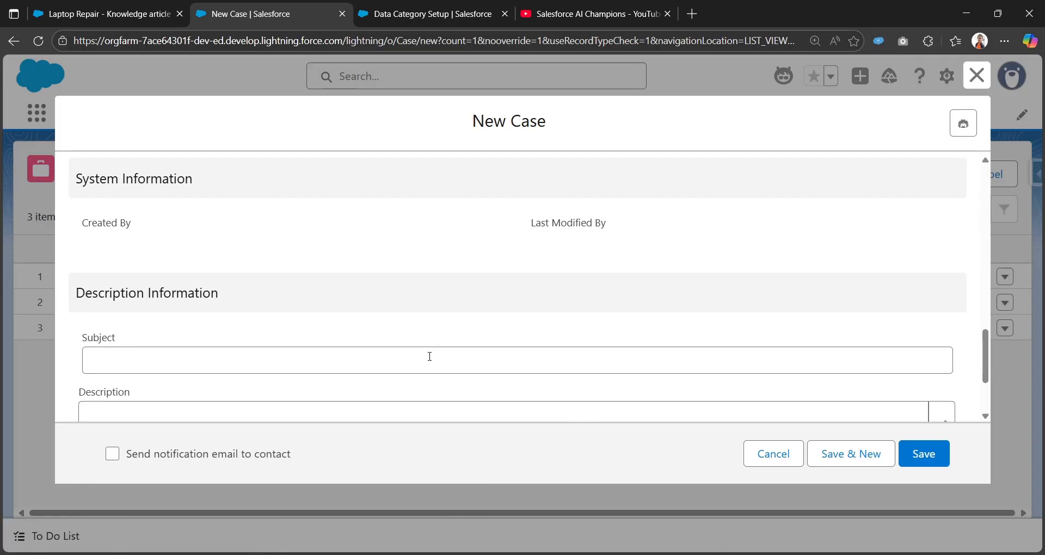
Set the case subject to Laptop is not working and save the new case.
{"action": "left_click", "coordinate": [429, 356]}
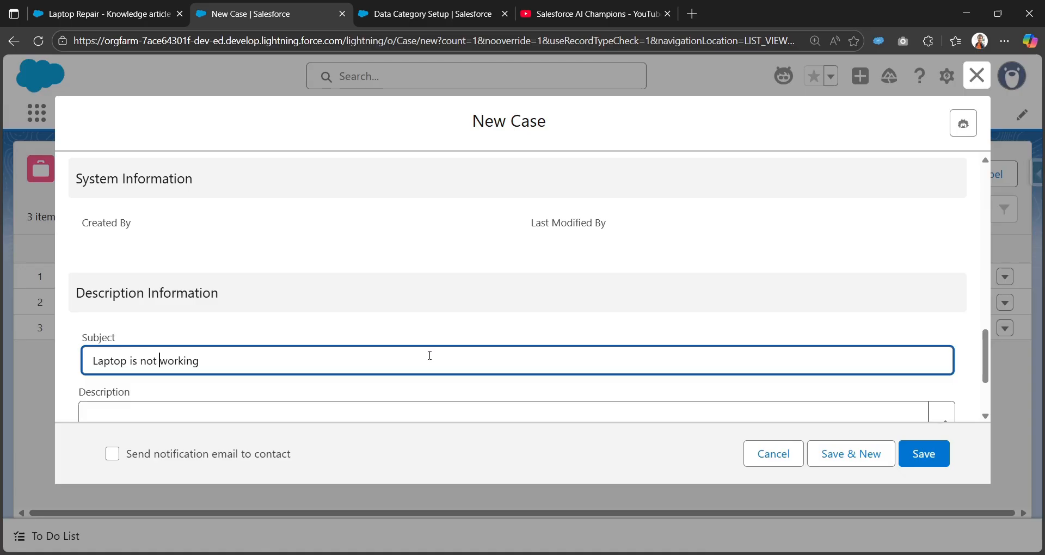
{"action": "left_click", "coordinate": [930, 452]}
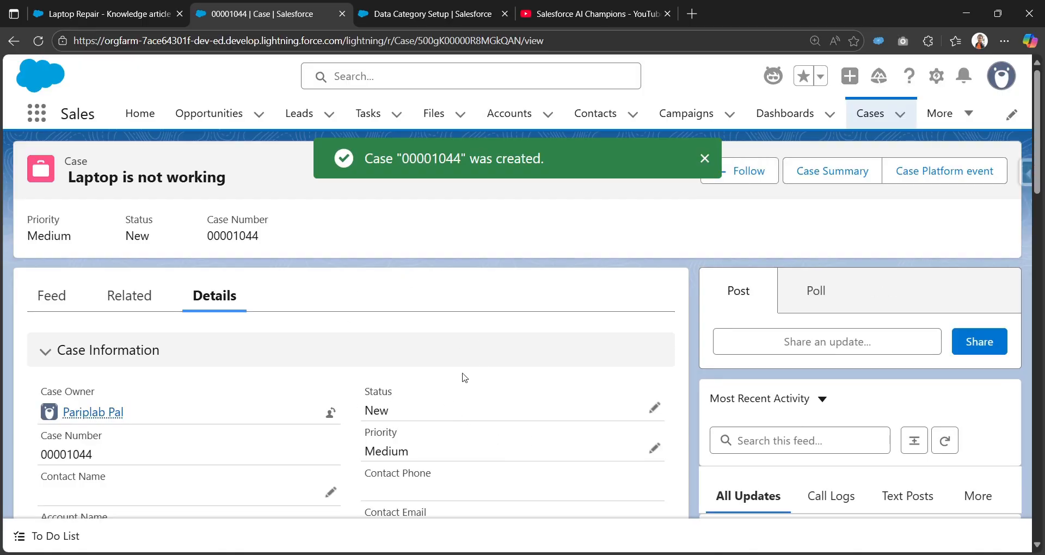
{"action": "scroll", "coordinate": [130, 313], "scroll_direction": "down", "scroll_amount": 5}
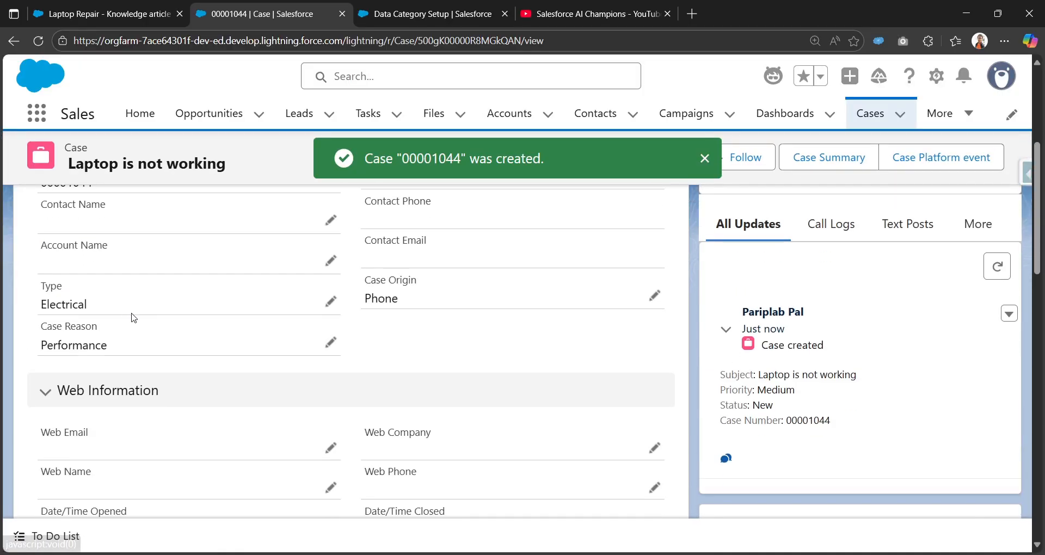
{"action": "scroll", "coordinate": [131, 318], "scroll_direction": "up", "scroll_amount": 5}
{"action": "scroll", "coordinate": [829, 393], "scroll_direction": "down", "scroll_amount": 3}
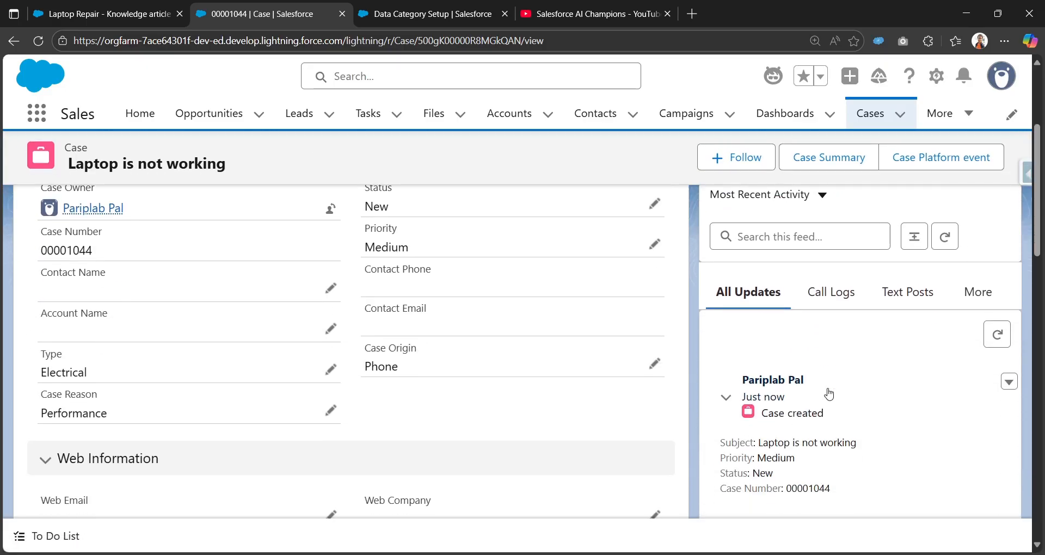
{"action": "scroll", "coordinate": [811, 390], "scroll_direction": "up", "scroll_amount": 3}
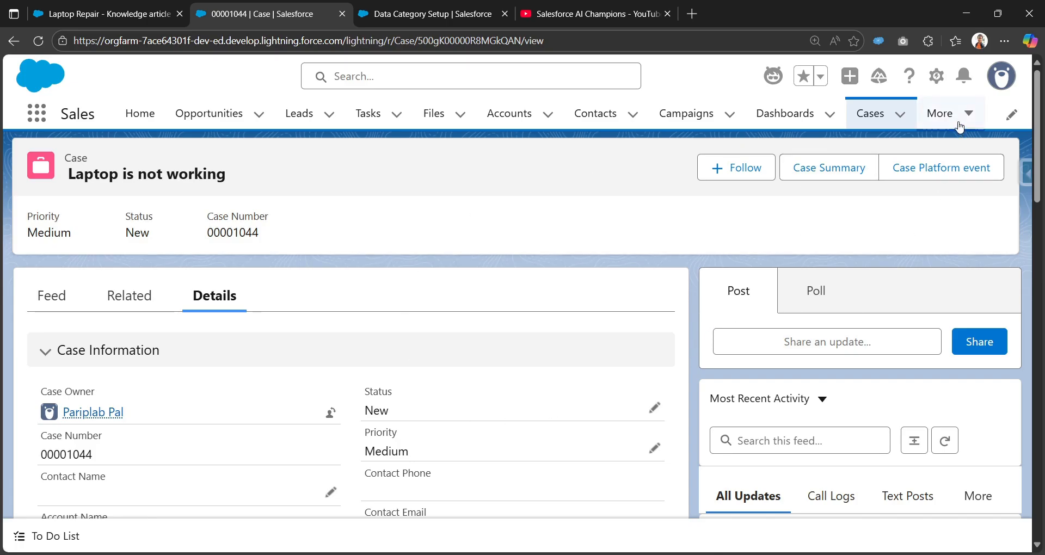
Edit the case record page in Lightning App Builder and add the Knowledge component to the top of the right sidebar.
{"action": "left_click", "coordinate": [938, 79]}
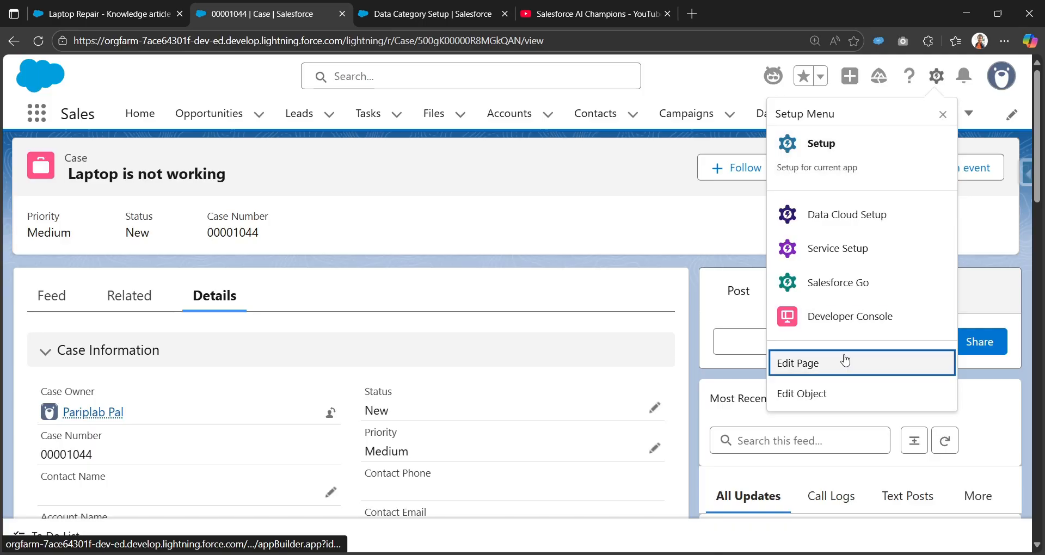
{"action": "left_click", "coordinate": [798, 367]}
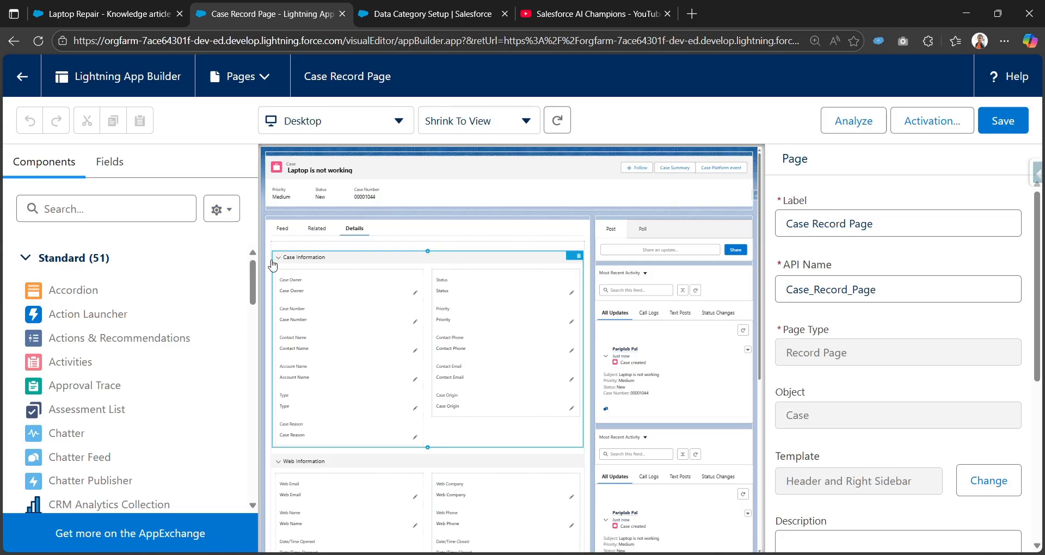
{"action": "left_click", "coordinate": [98, 214]}
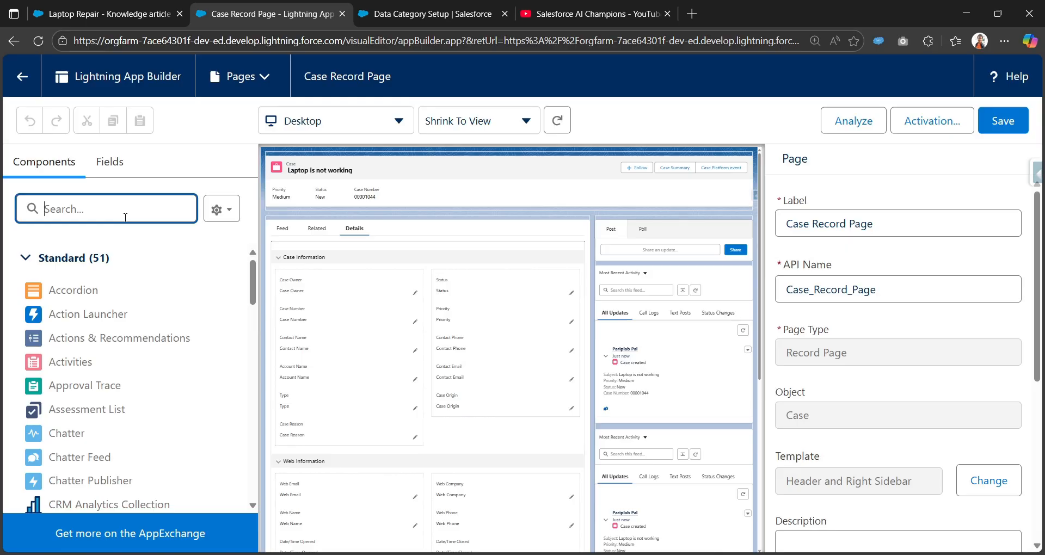
{"action": "type", "text": "kn"}
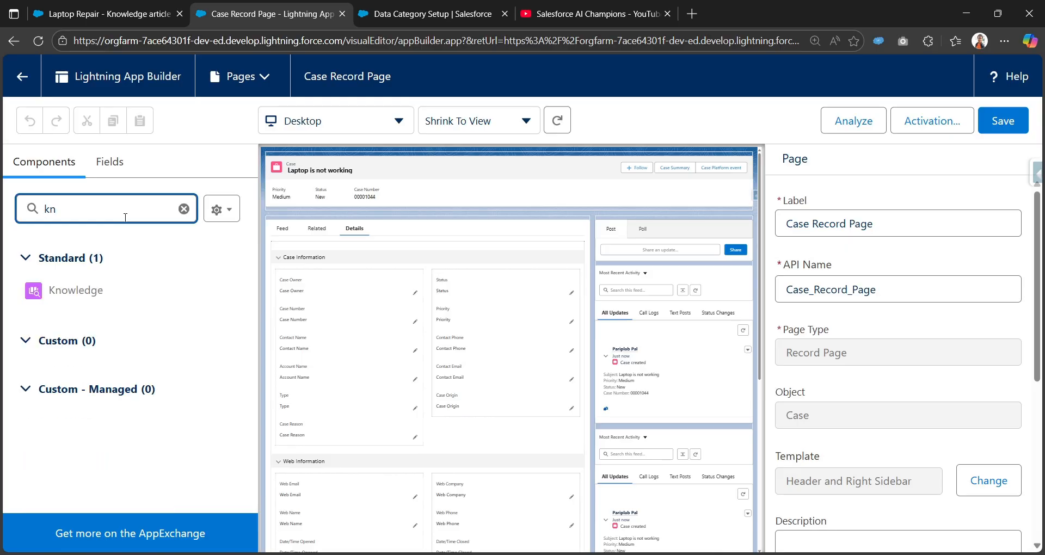
{"action": "left_click", "coordinate": [64, 296]}
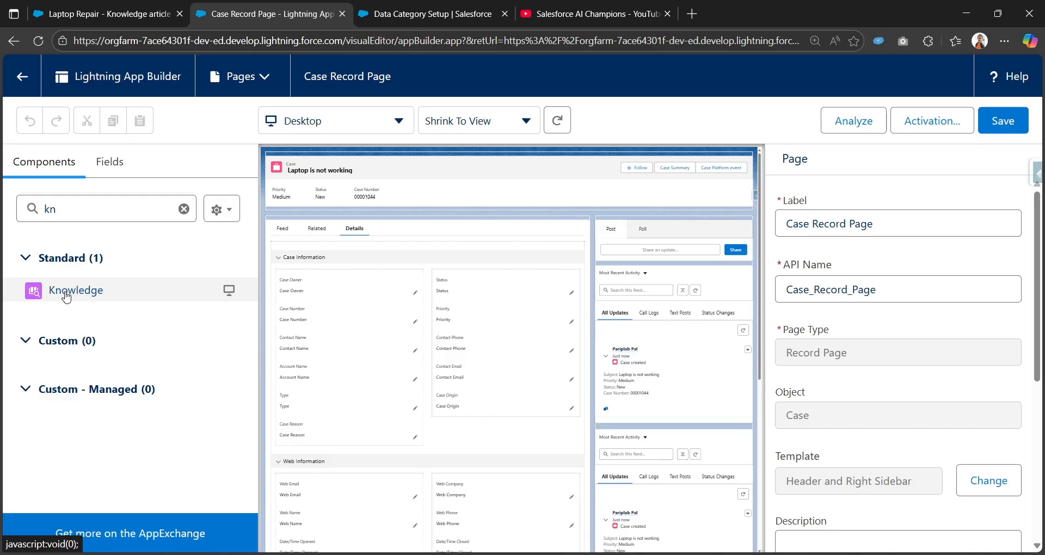
{"action": "left_click_drag", "start_coordinate": [80, 294], "coordinate": [615, 227]}
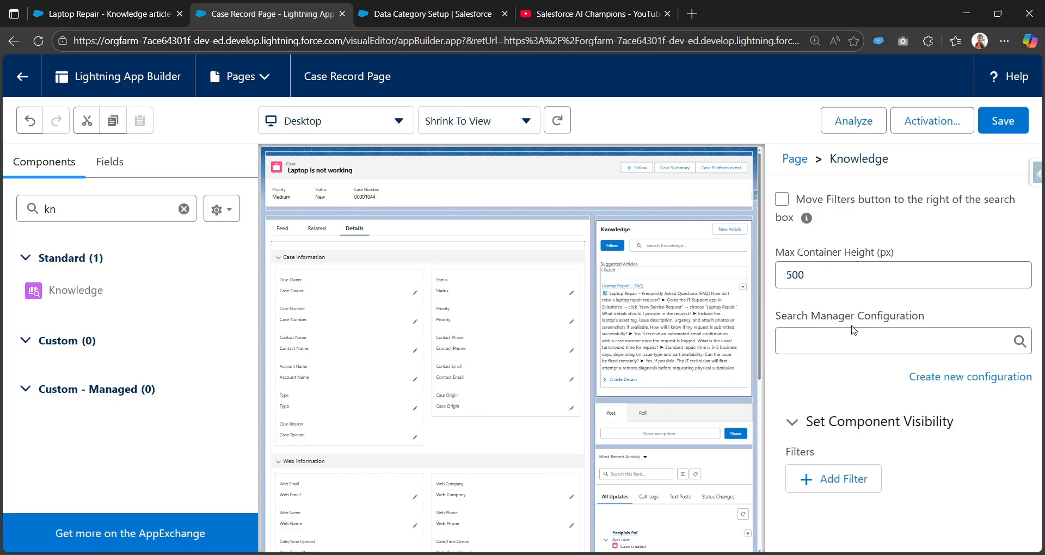
Set the Knowledge component's Max Container Height to 1,000 px, save the page and return to the case.
{"action": "left_click", "coordinate": [829, 280]}
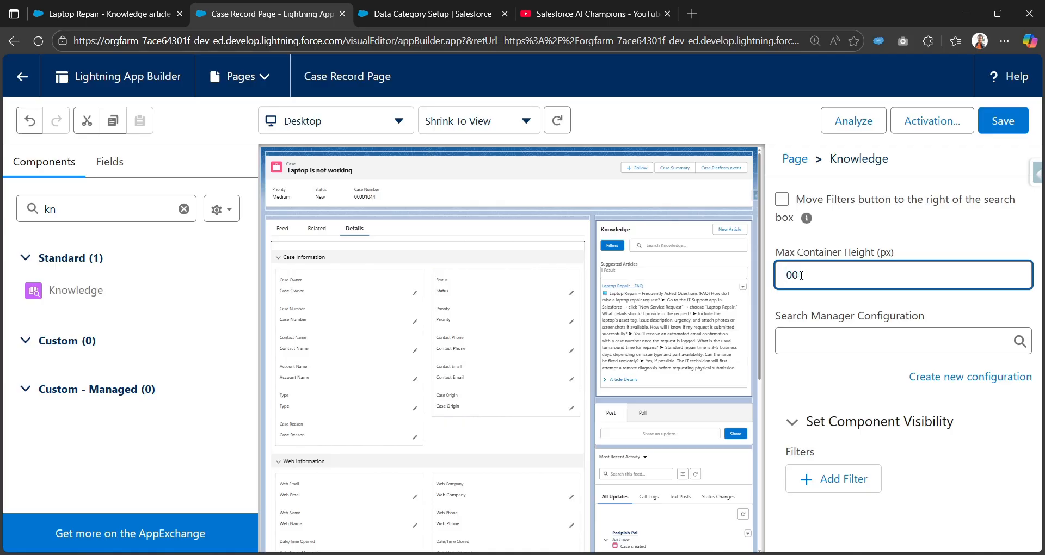
{"action": "left_click", "coordinate": [843, 218]}
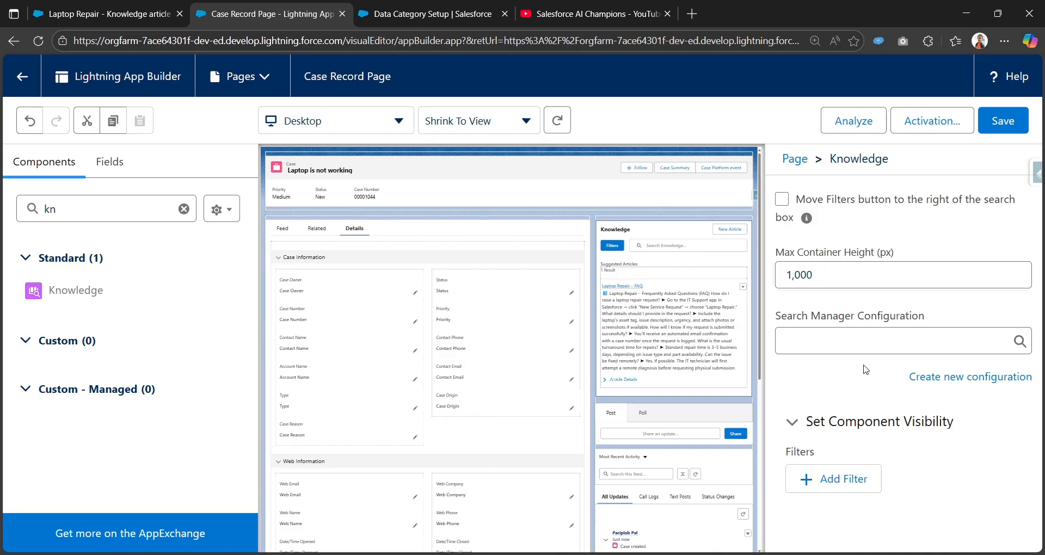
{"action": "left_click", "coordinate": [1004, 120]}
{"action": "left_click", "coordinate": [17, 75]}
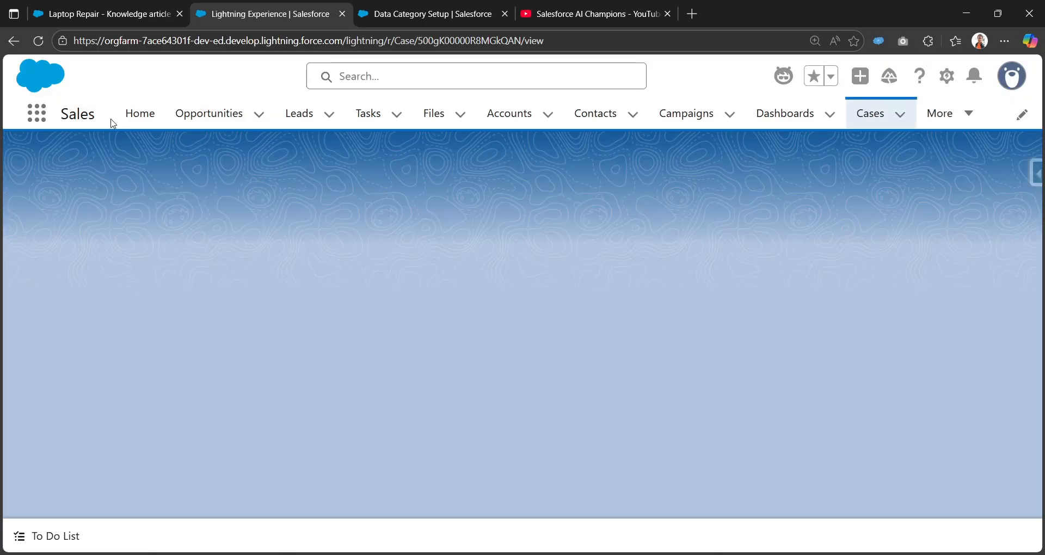
Review the Knowledge component and its suggested articles on the case record.
{"action": "scroll", "coordinate": [553, 429], "scroll_direction": "down", "scroll_amount": 8}
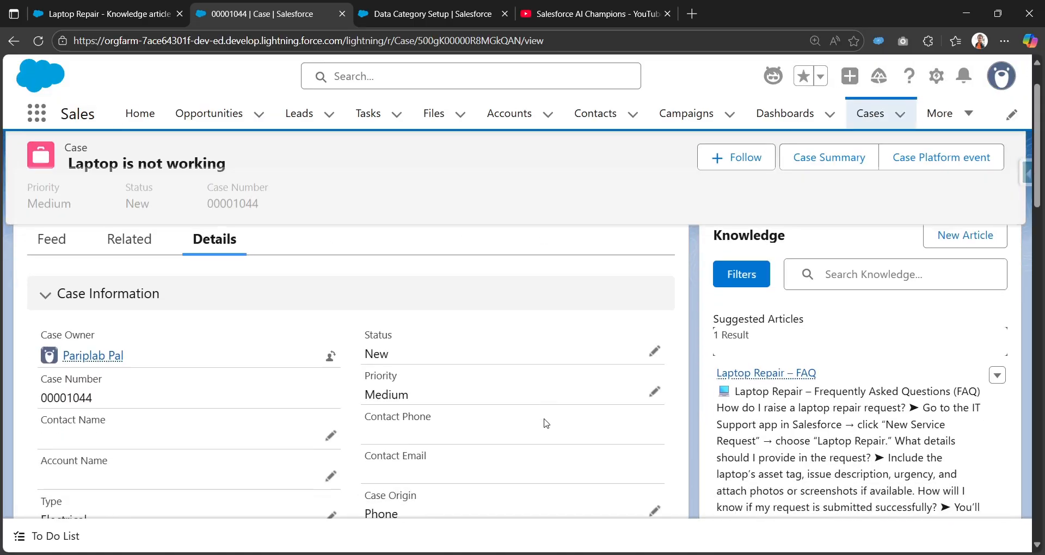
{"action": "scroll", "coordinate": [625, 380], "scroll_direction": "up", "scroll_amount": 7}
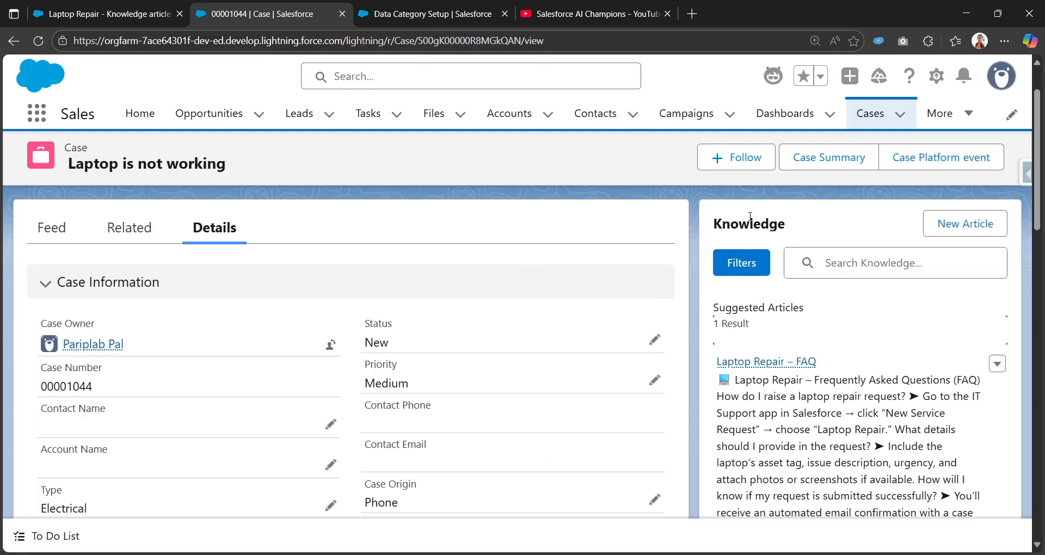
{"action": "scroll", "coordinate": [841, 363], "scroll_direction": "down", "scroll_amount": 7}
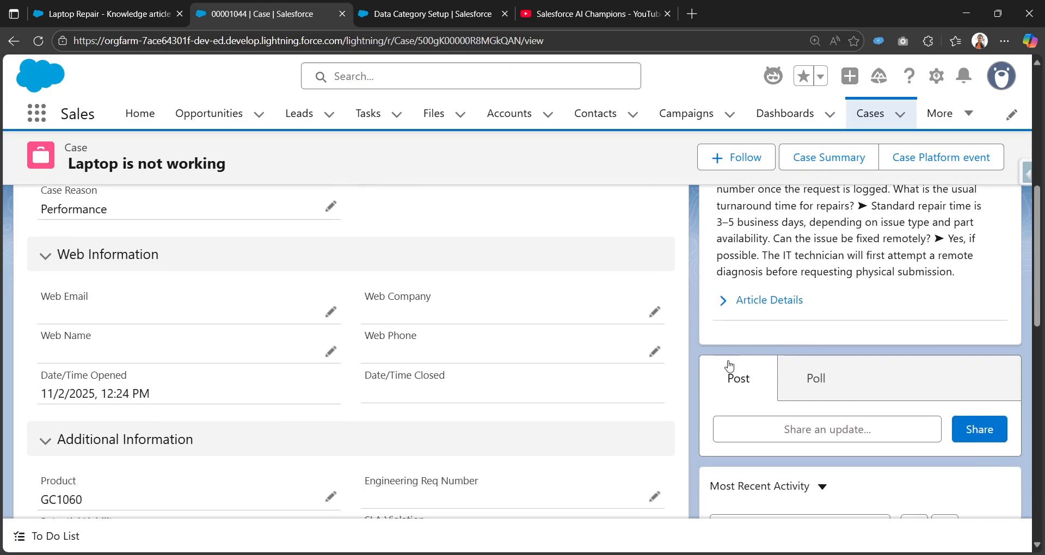
{"action": "scroll", "coordinate": [726, 367], "scroll_direction": "up", "scroll_amount": 5}
{"action": "scroll", "coordinate": [722, 323], "scroll_direction": "up", "scroll_amount": 1}
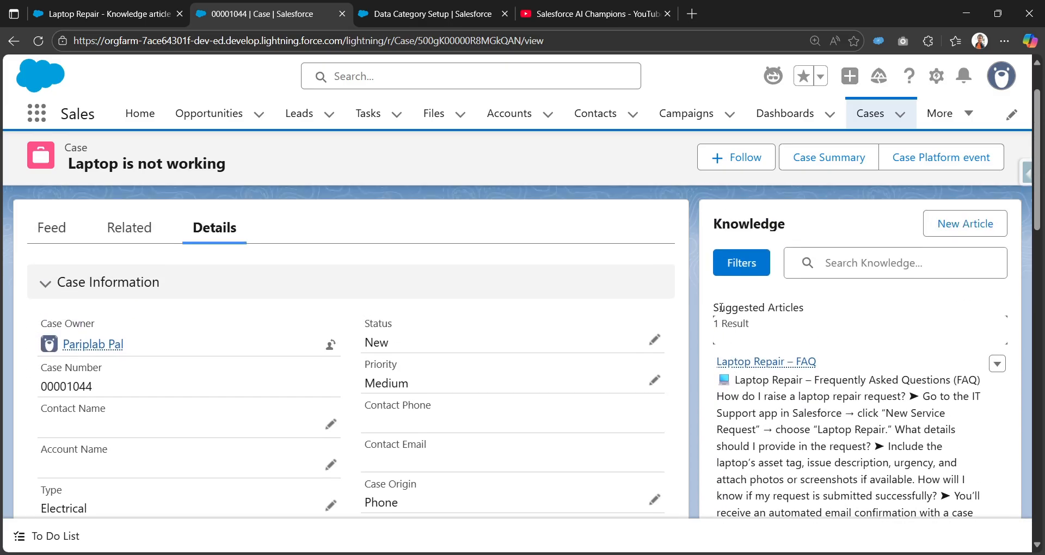
{"action": "left_click_drag", "start_coordinate": [720, 308], "coordinate": [814, 310]}
{"action": "scroll", "coordinate": [350, 303], "scroll_direction": "up", "scroll_amount": 1}
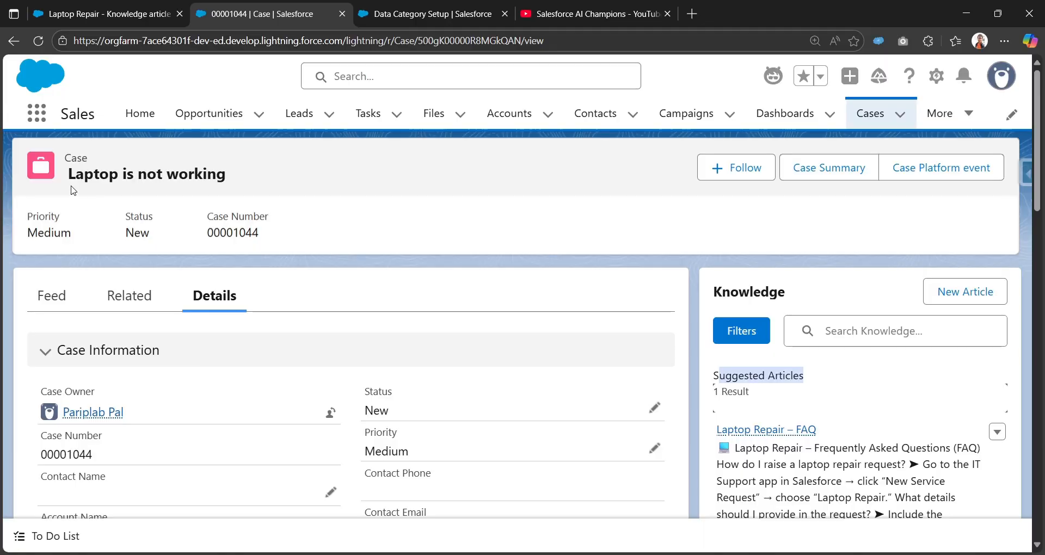
{"action": "left_click_drag", "start_coordinate": [73, 190], "coordinate": [136, 218]}
{"action": "left_click_drag", "start_coordinate": [234, 179], "coordinate": [70, 184]}
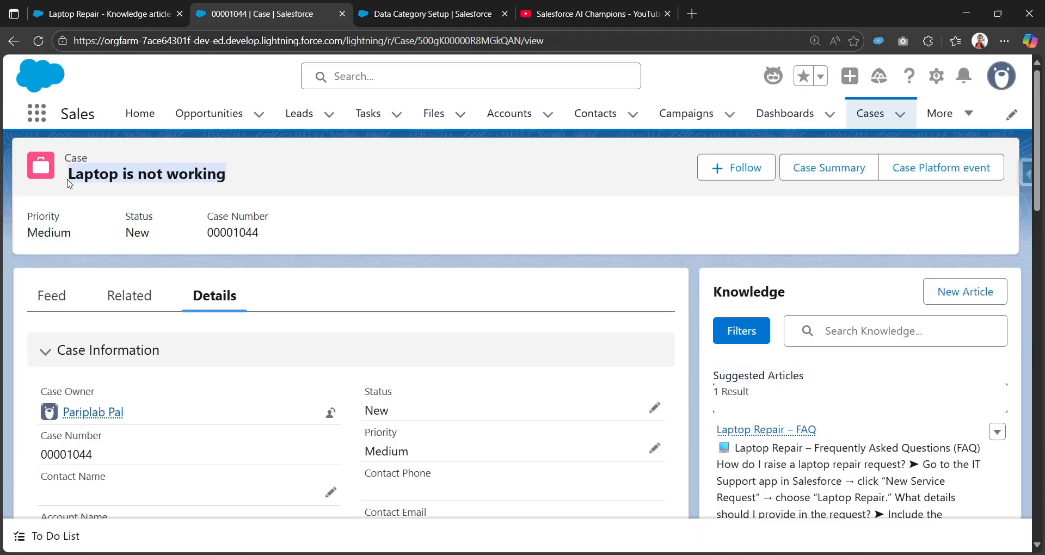
{"action": "scroll", "coordinate": [544, 202], "scroll_direction": "down", "scroll_amount": 3}
{"action": "scroll", "coordinate": [727, 266], "scroll_direction": "up", "scroll_amount": 1}
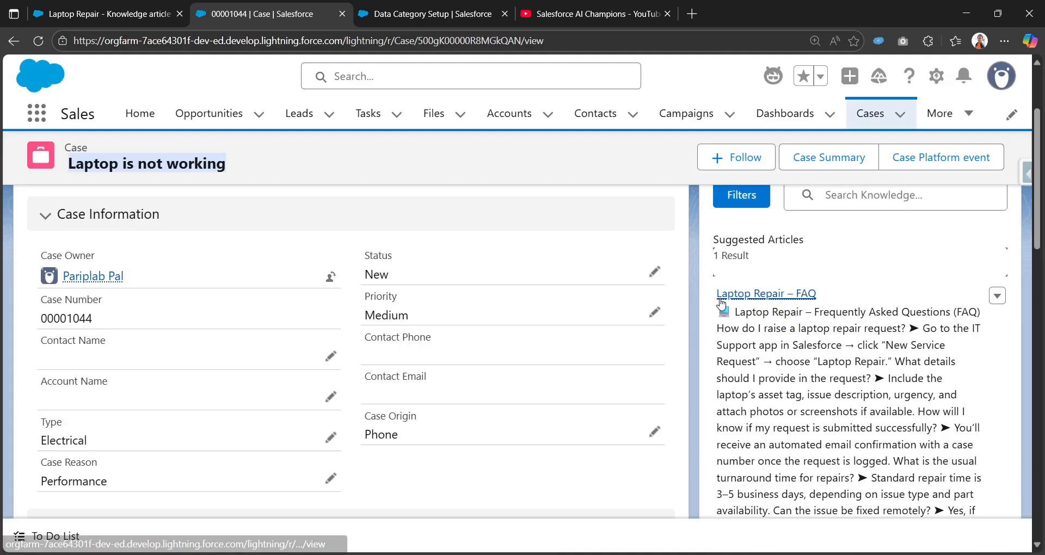
Preview the Laptop Repair – FAQ suggested article and expand its Article Details to read them.
{"action": "mouse_move", "coordinate": [741, 302]}
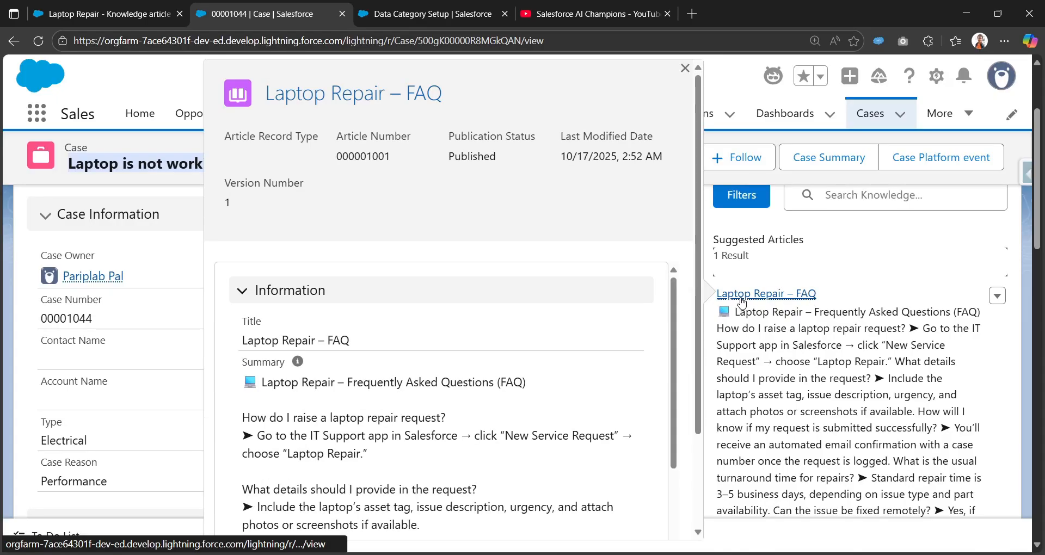
{"action": "scroll", "coordinate": [741, 301], "scroll_direction": "down", "scroll_amount": 4}
{"action": "left_click", "coordinate": [733, 368]}
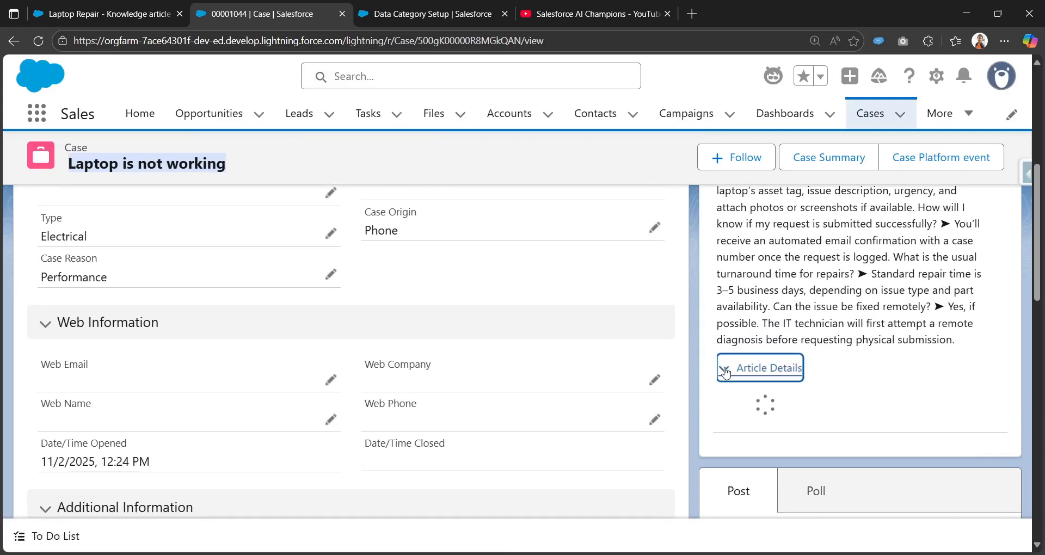
{"action": "scroll", "coordinate": [738, 408], "scroll_direction": "down", "scroll_amount": 3}
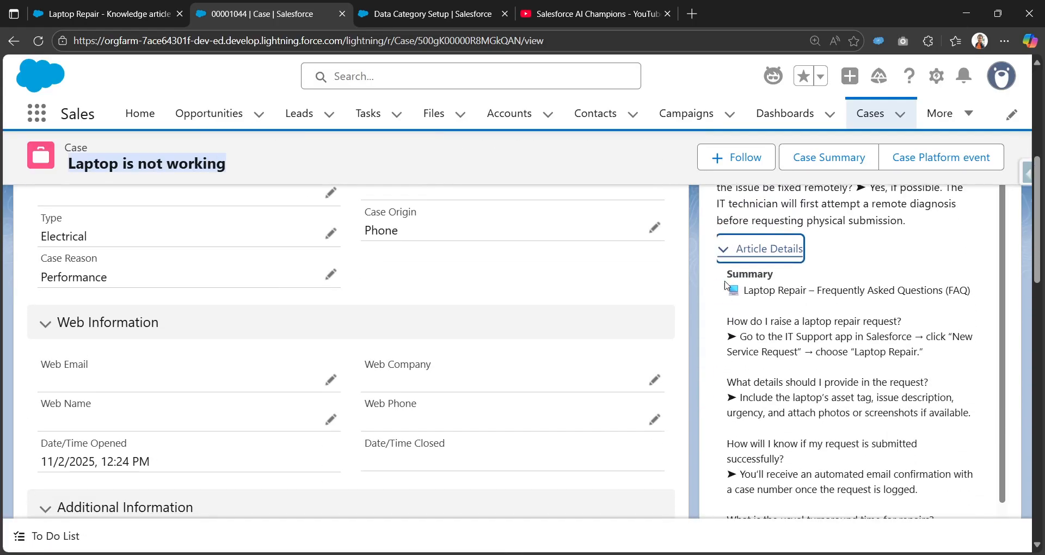
{"action": "scroll", "coordinate": [760, 416], "scroll_direction": "down", "scroll_amount": 2}
{"action": "scroll", "coordinate": [756, 372], "scroll_direction": "up", "scroll_amount": 3}
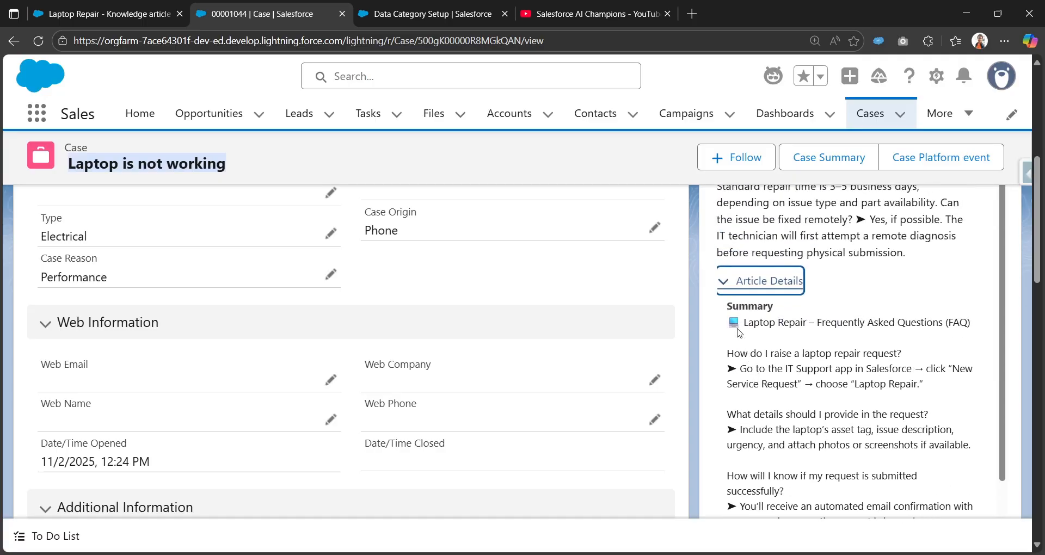
{"action": "scroll", "coordinate": [739, 334], "scroll_direction": "down", "scroll_amount": 6}
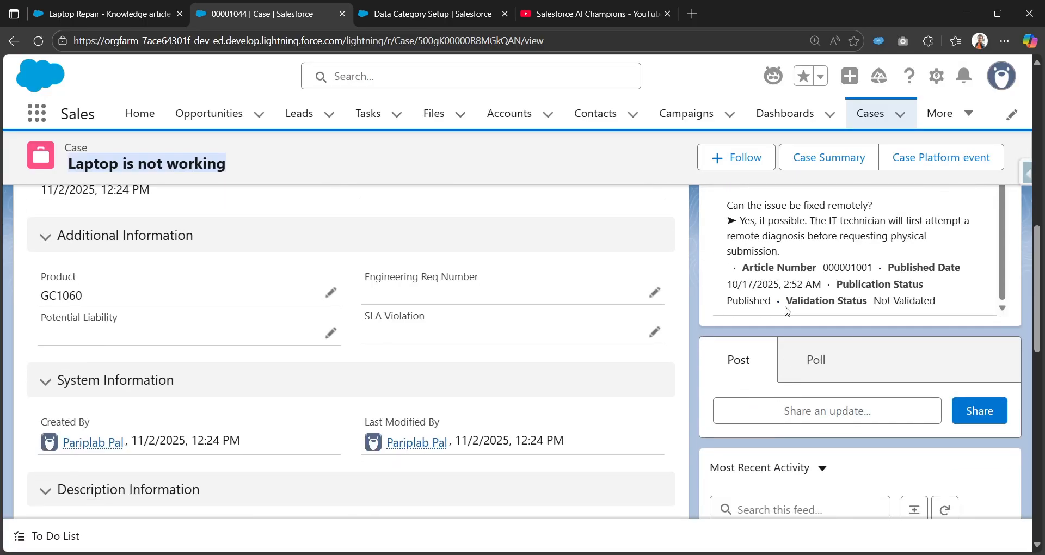
{"action": "scroll", "coordinate": [786, 316], "scroll_direction": "down", "scroll_amount": 2}
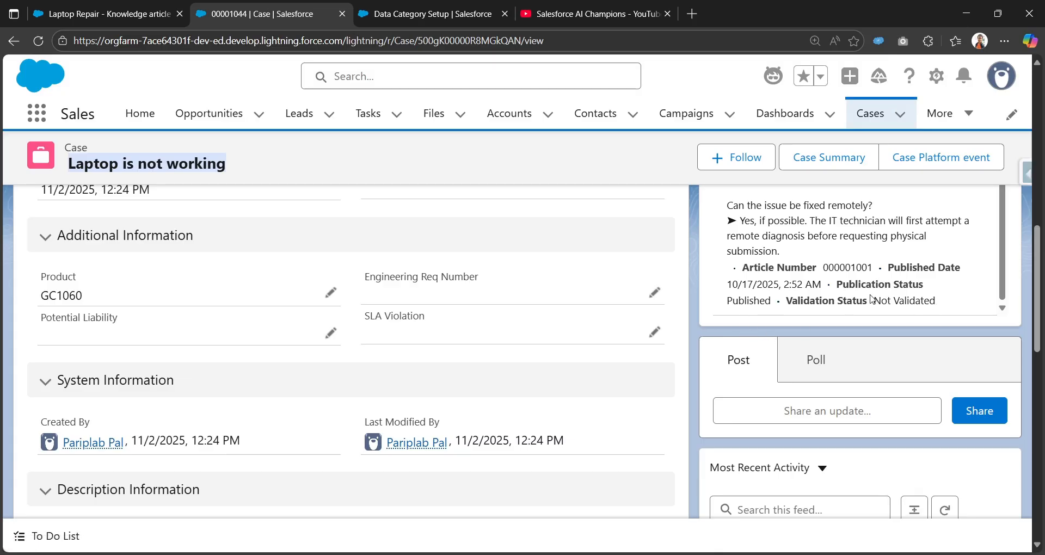
{"action": "scroll", "coordinate": [785, 313], "scroll_direction": "up", "scroll_amount": 3}
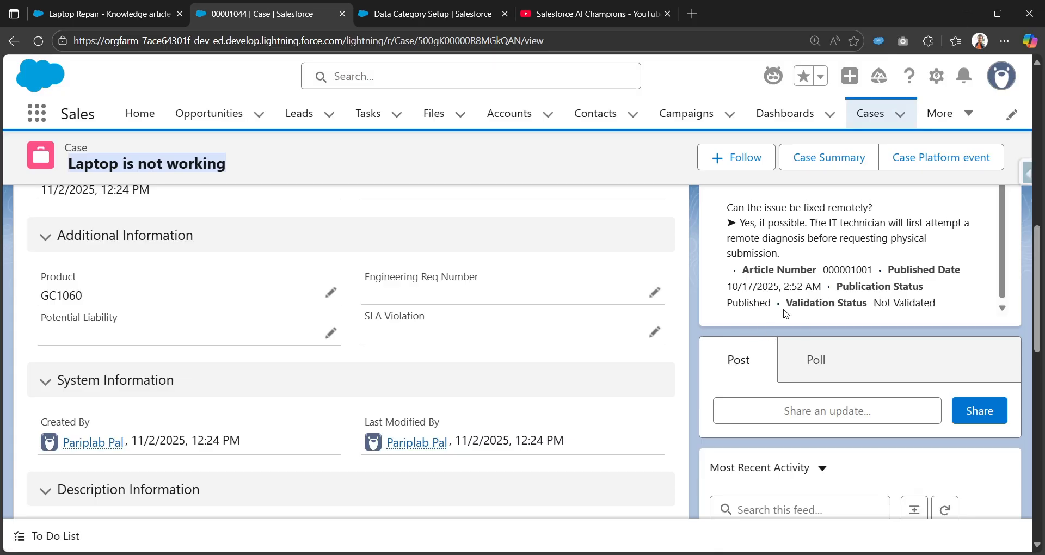
{"action": "scroll", "coordinate": [816, 328], "scroll_direction": "down", "scroll_amount": 5}
{"action": "scroll", "coordinate": [805, 352], "scroll_direction": "up", "scroll_amount": 4}
{"action": "scroll", "coordinate": [805, 352], "scroll_direction": "up", "scroll_amount": 2}
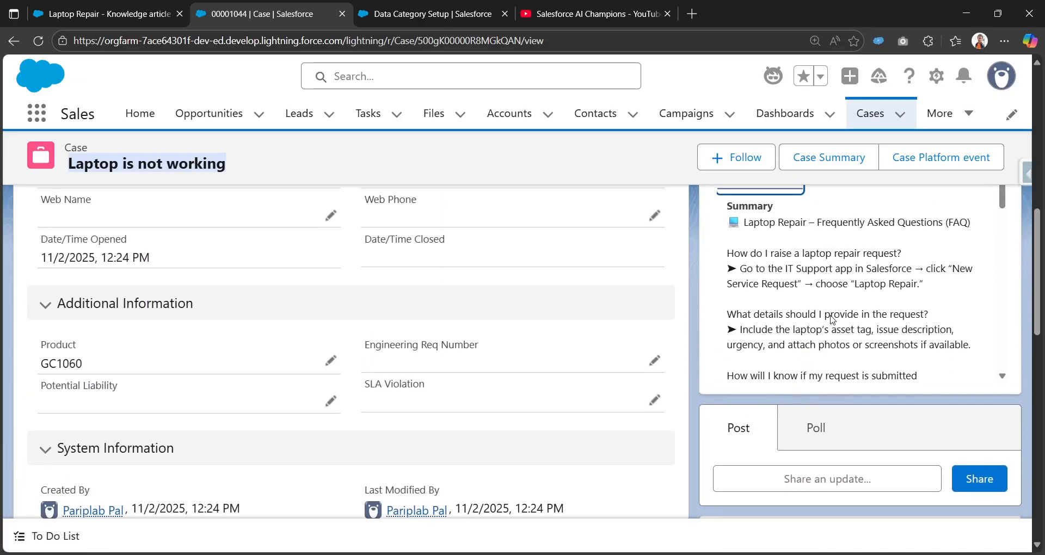
{"action": "scroll", "coordinate": [827, 322], "scroll_direction": "down", "scroll_amount": 3}
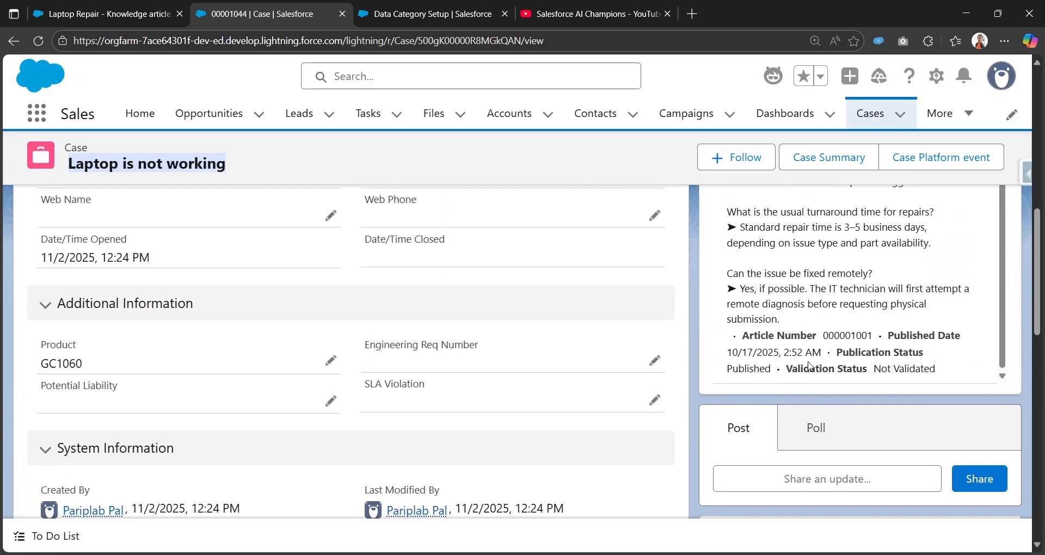
{"action": "scroll", "coordinate": [809, 366], "scroll_direction": "up", "scroll_amount": 8}
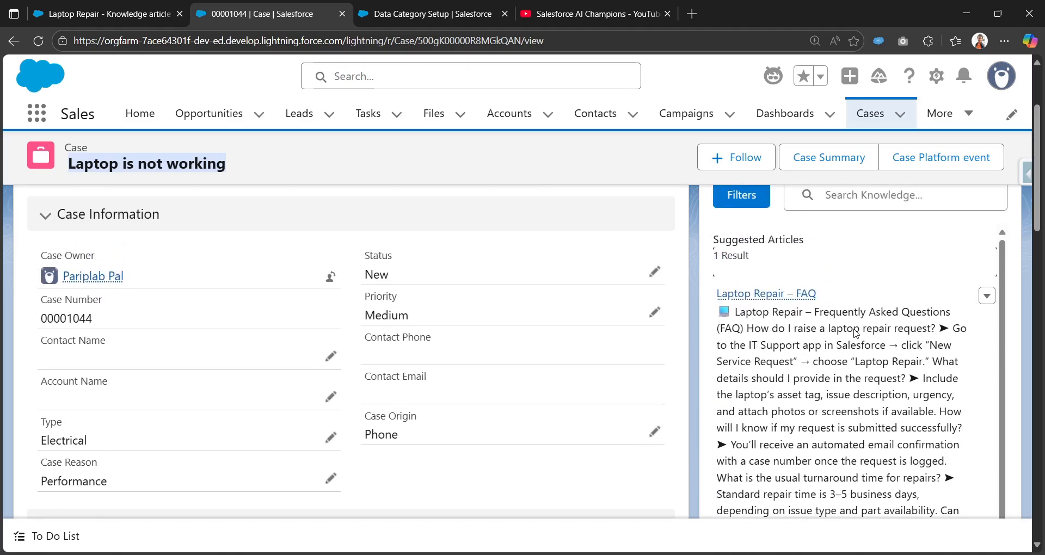
{"action": "scroll", "coordinate": [744, 370], "scroll_direction": "up", "scroll_amount": 3}
Open the Test Knowledge article from the Knowledge search's recent items, then go back to the case.
{"action": "left_click", "coordinate": [856, 336]}
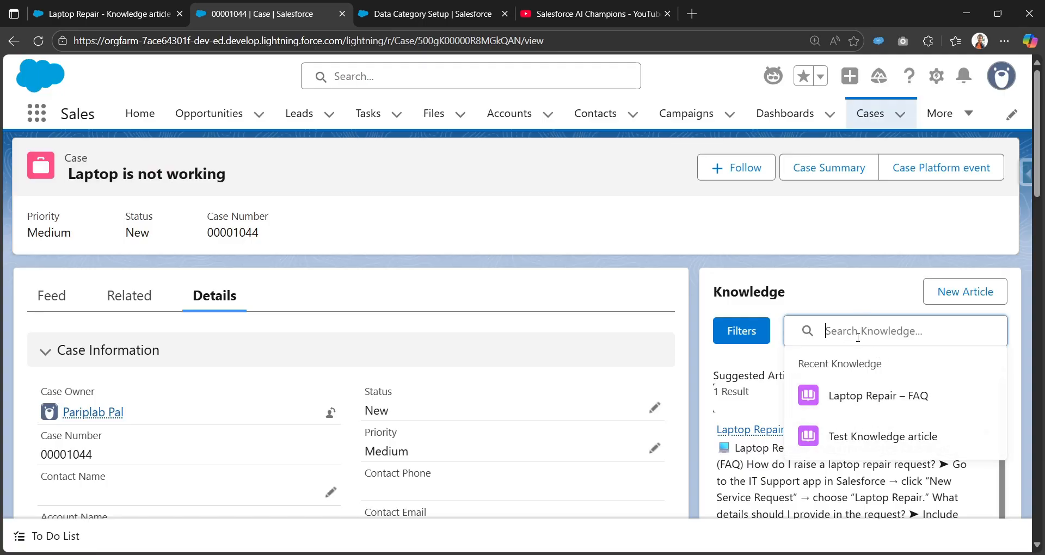
{"action": "left_click", "coordinate": [806, 442]}
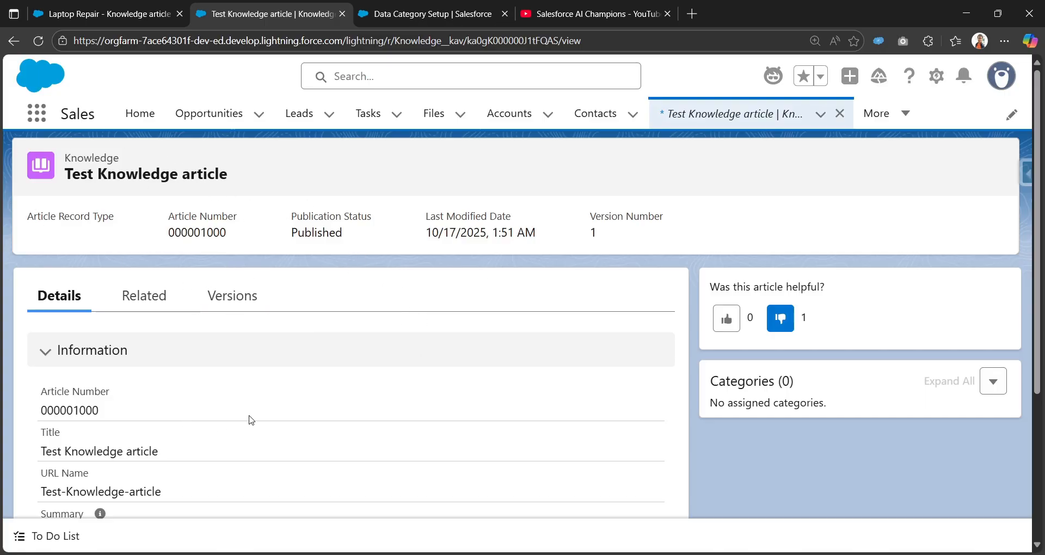
{"action": "left_click", "coordinate": [13, 41]}
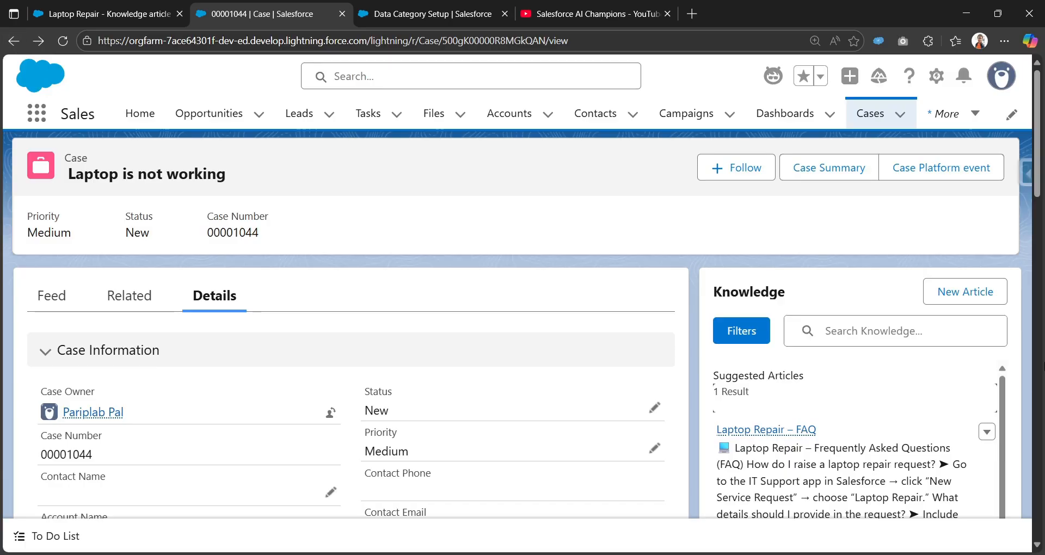
Try filtering the Knowledge articles by Published publication status and Validated validation status, then cancel the filters.
{"action": "left_click", "coordinate": [754, 335]}
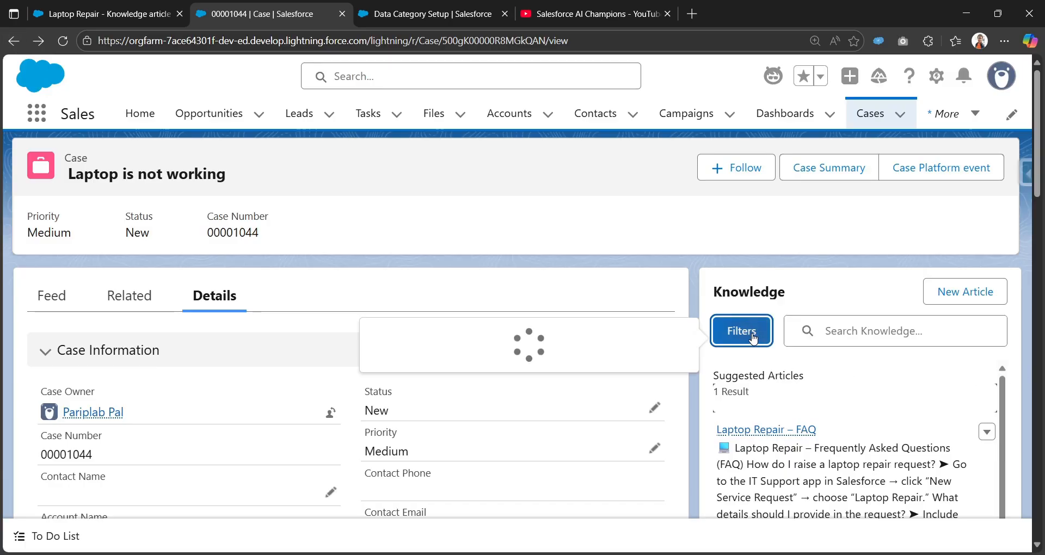
{"action": "scroll", "coordinate": [499, 440], "scroll_direction": "down", "scroll_amount": 2}
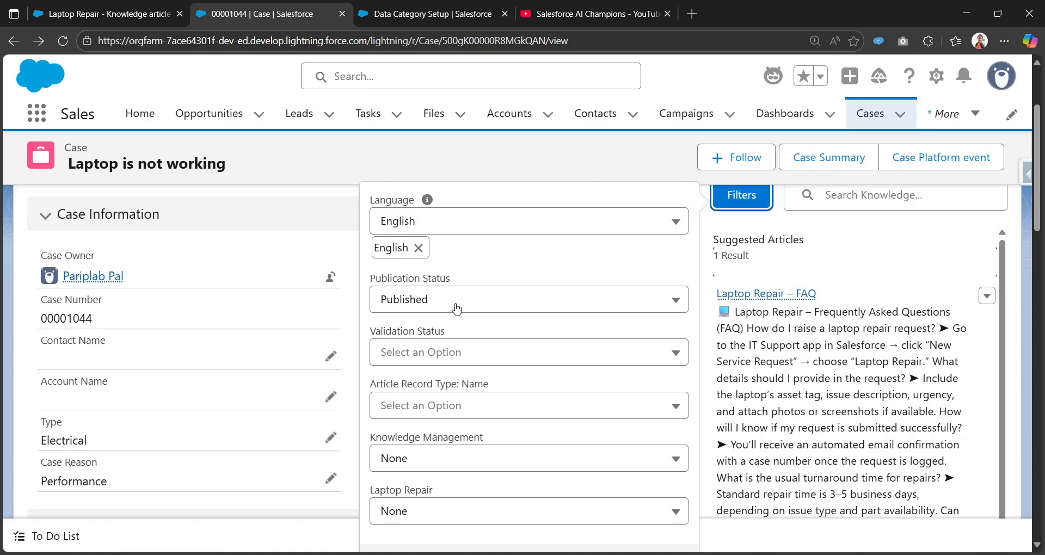
{"action": "left_click", "coordinate": [492, 299]}
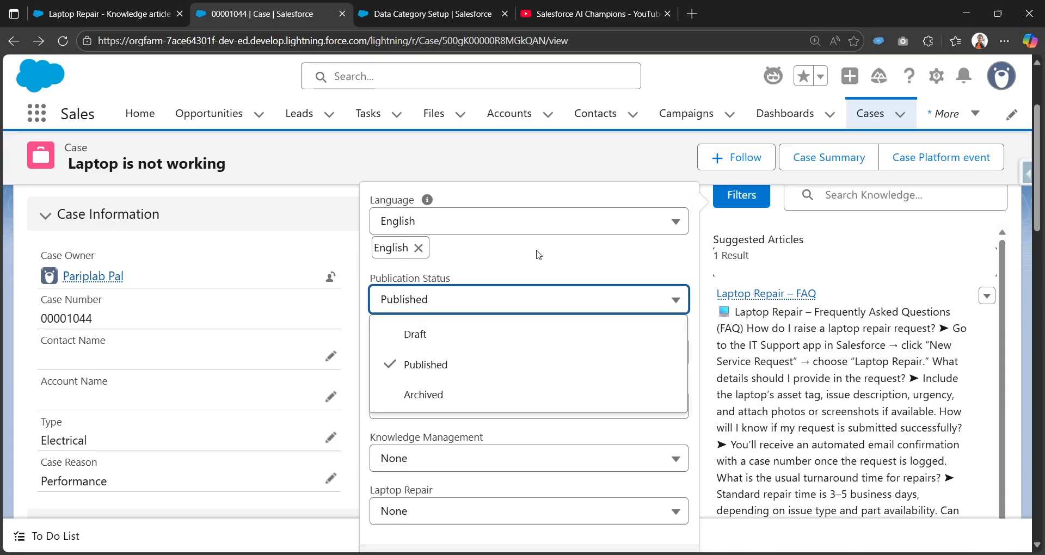
{"action": "left_click", "coordinate": [455, 365]}
{"action": "scroll", "coordinate": [464, 353], "scroll_direction": "down", "scroll_amount": 1}
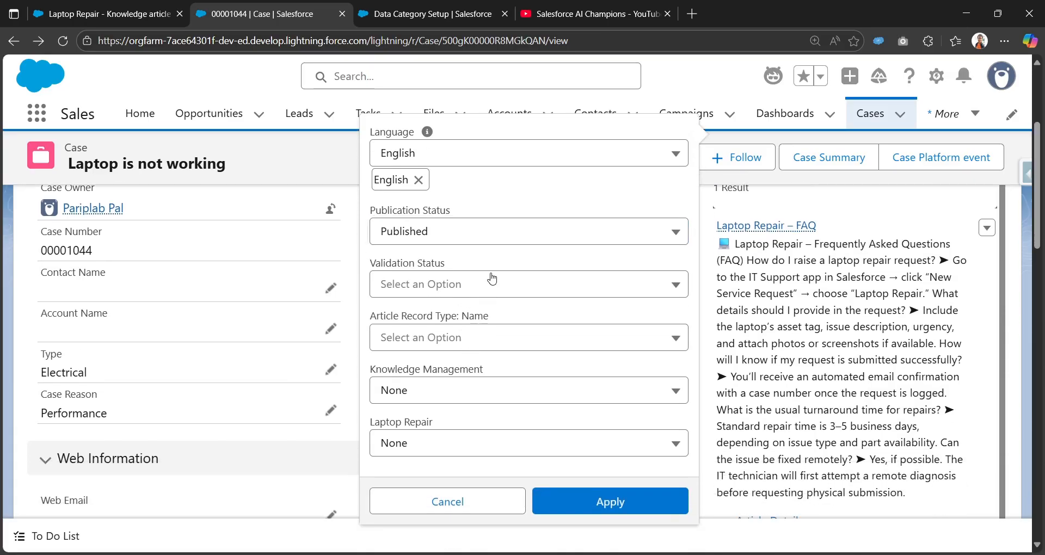
{"action": "left_click", "coordinate": [562, 296]}
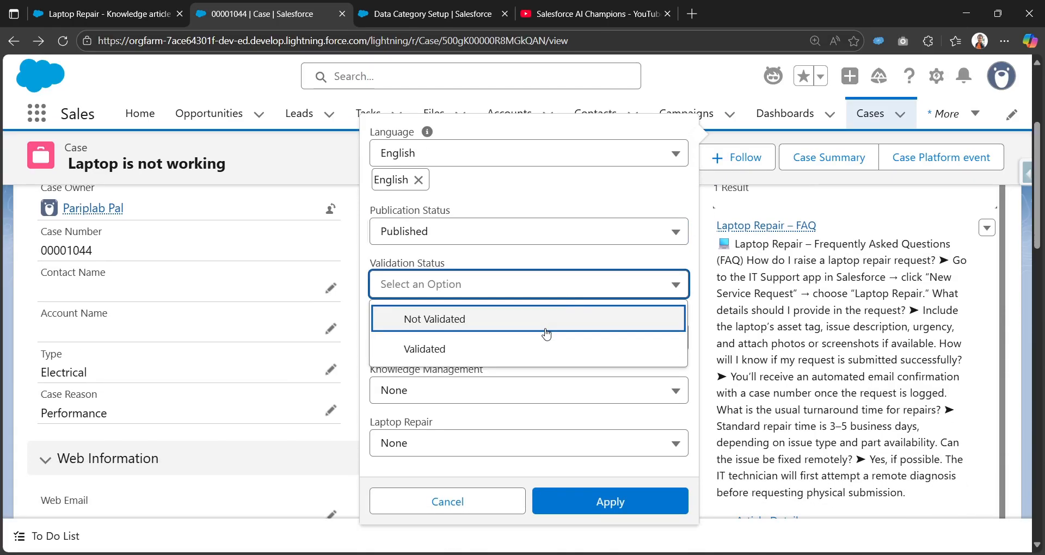
{"action": "left_click", "coordinate": [482, 351]}
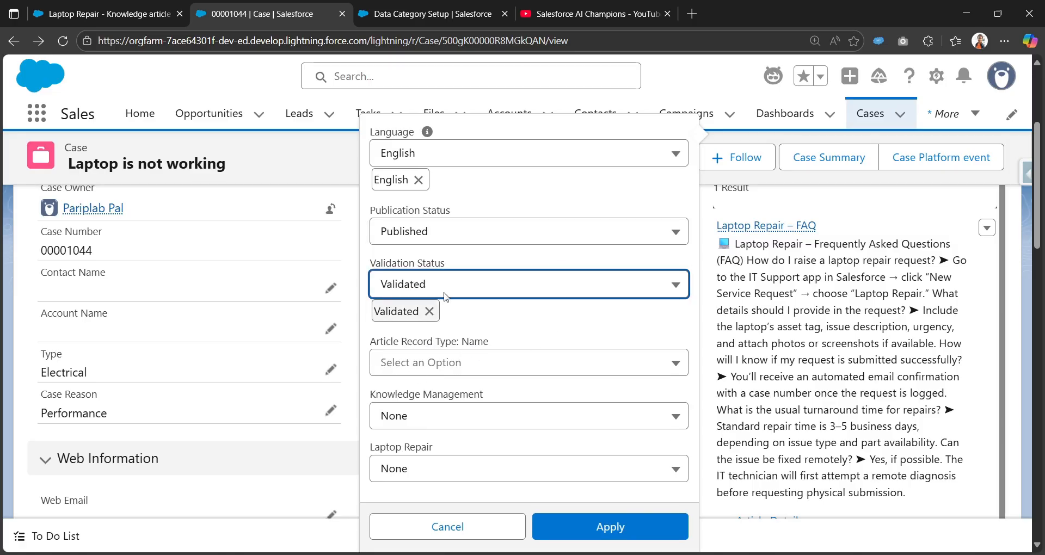
{"action": "left_click", "coordinate": [430, 528]}
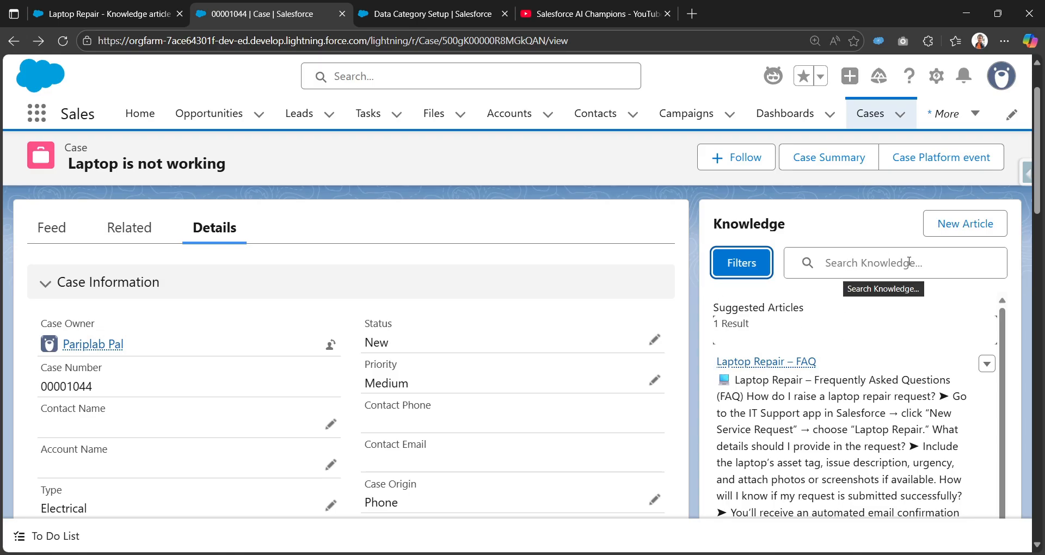
Open a new FAQ Knowledge article form from the Knowledge component and cancel it without entering anything.
{"action": "scroll", "coordinate": [439, 266], "scroll_direction": "up", "scroll_amount": 2}
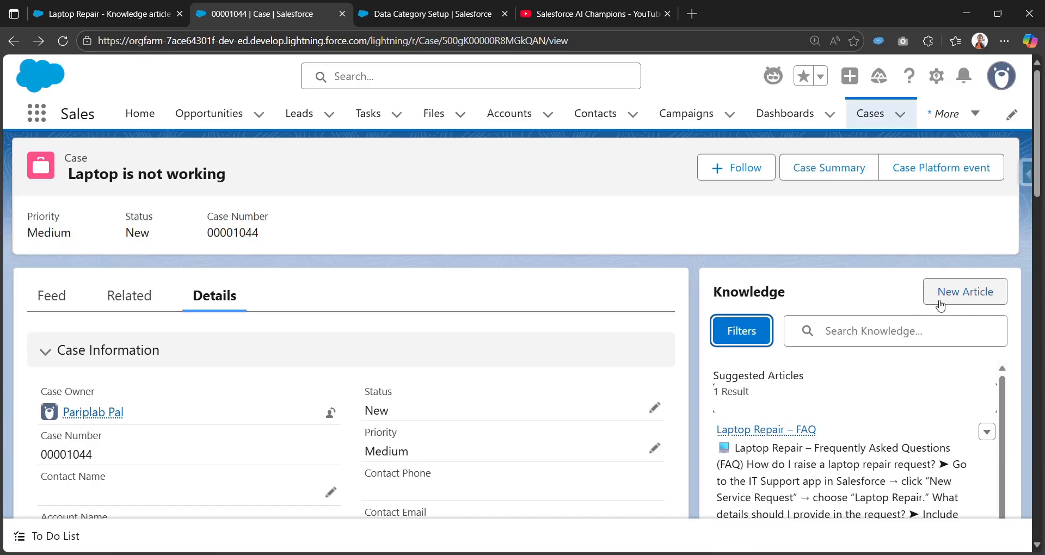
{"action": "left_click", "coordinate": [940, 305]}
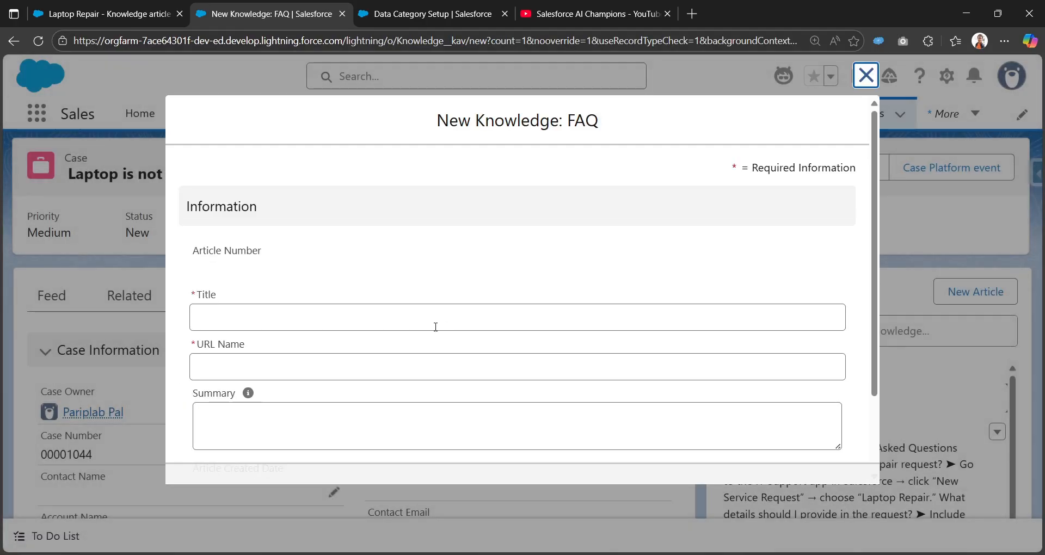
{"action": "scroll", "coordinate": [325, 356], "scroll_direction": "down", "scroll_amount": 1}
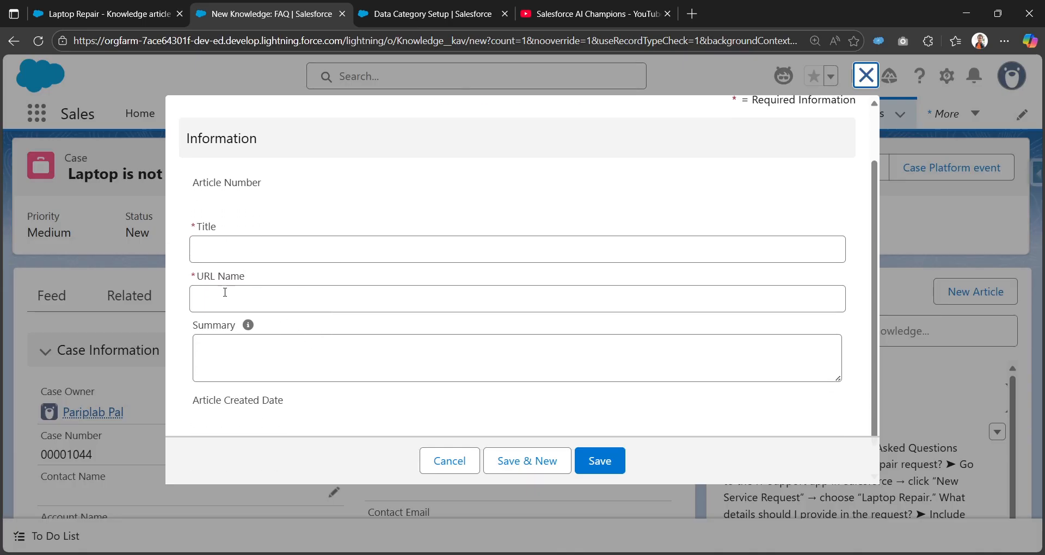
{"action": "left_click", "coordinate": [244, 354]}
{"action": "scroll", "coordinate": [316, 384], "scroll_direction": "down", "scroll_amount": 1}
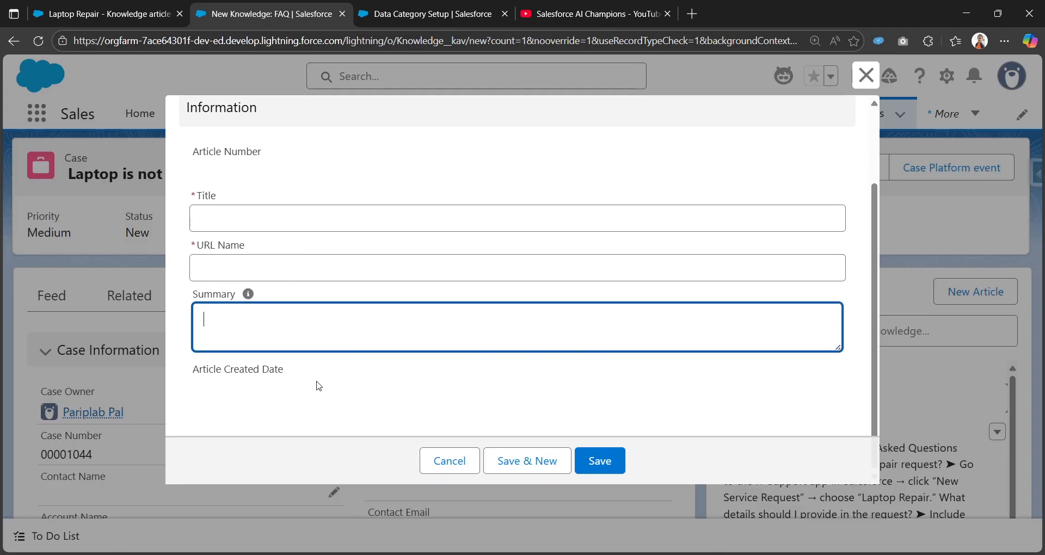
{"action": "scroll", "coordinate": [381, 370], "scroll_direction": "up", "scroll_amount": 2}
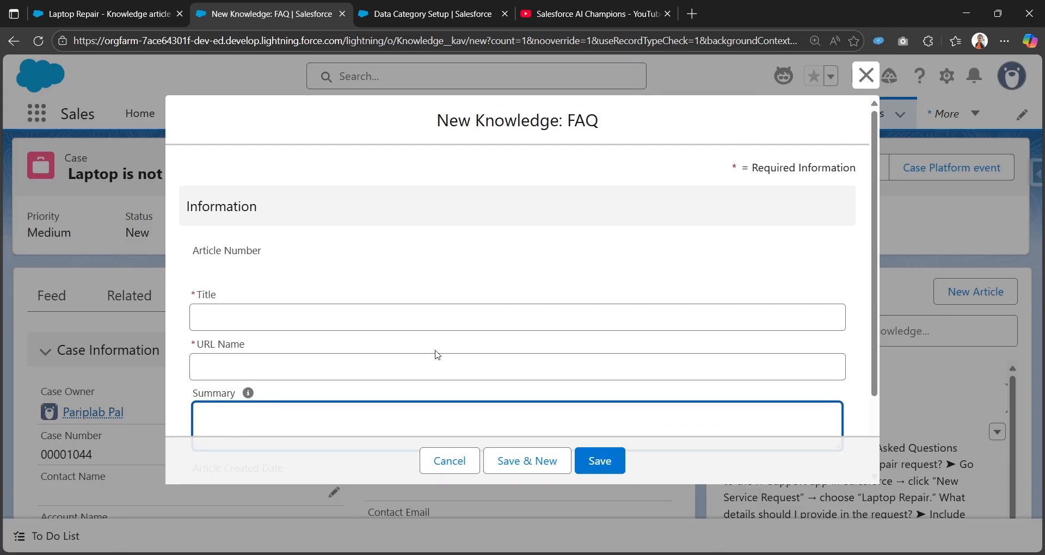
{"action": "left_click", "coordinate": [448, 462]}
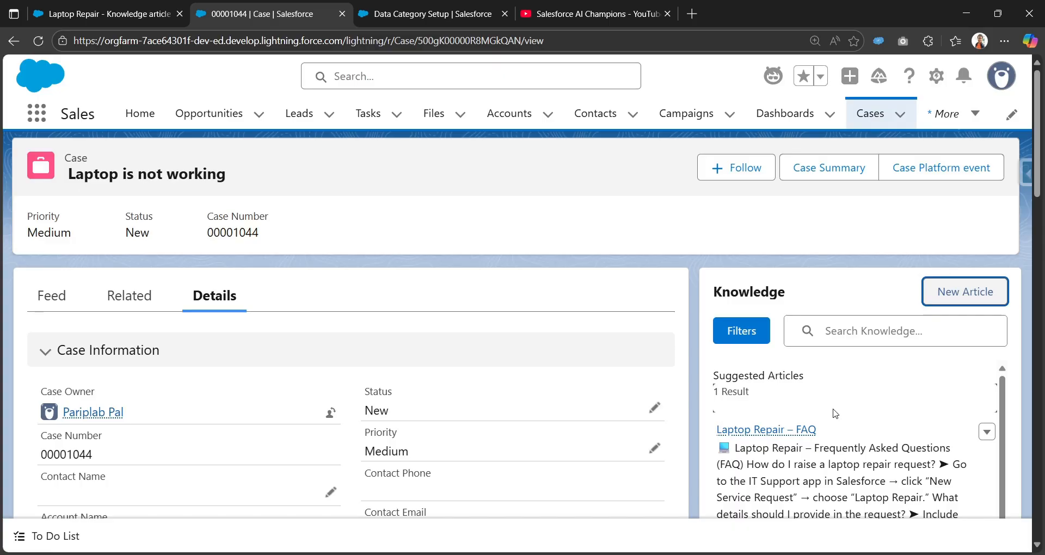
{"action": "scroll", "coordinate": [836, 414], "scroll_direction": "down", "scroll_amount": 1}
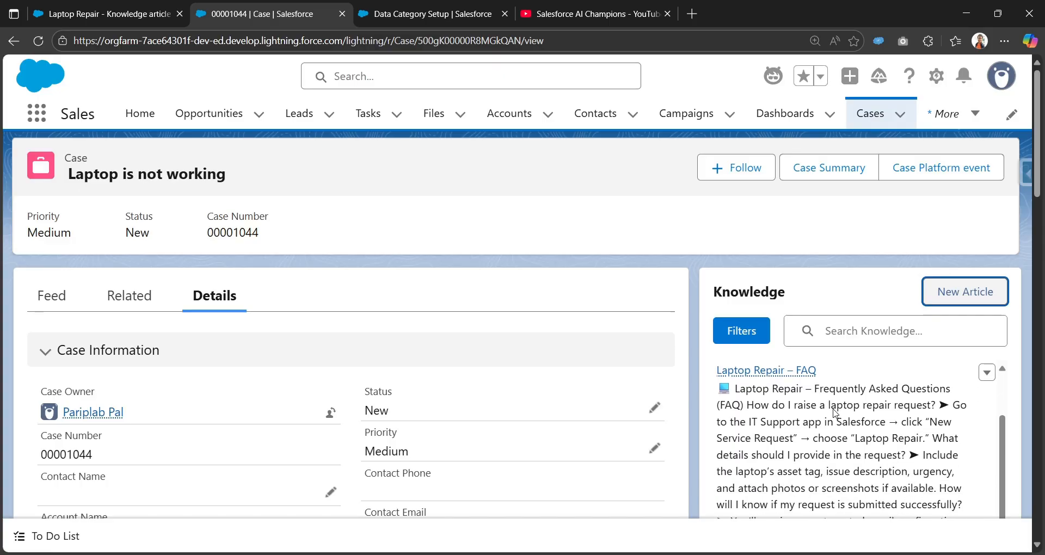